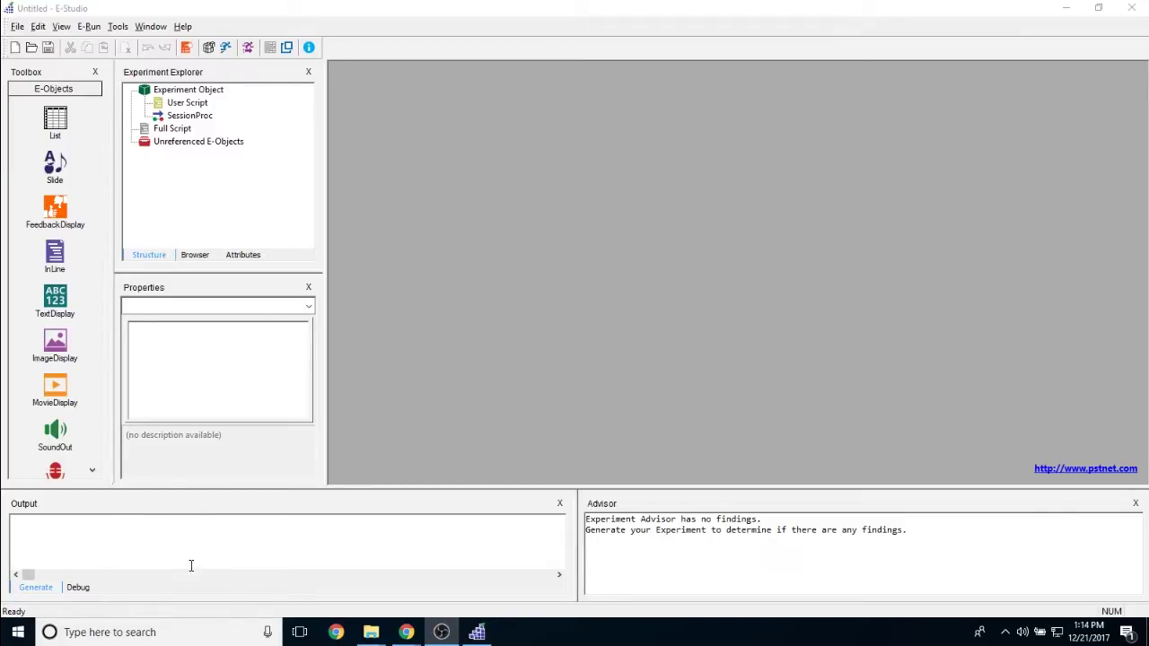
# Add a TextDisplay to SessionProc and rename TextDisplay1 to MyText
pyautogui.moveTo(52, 297); pyautogui.dragTo(209, 120)
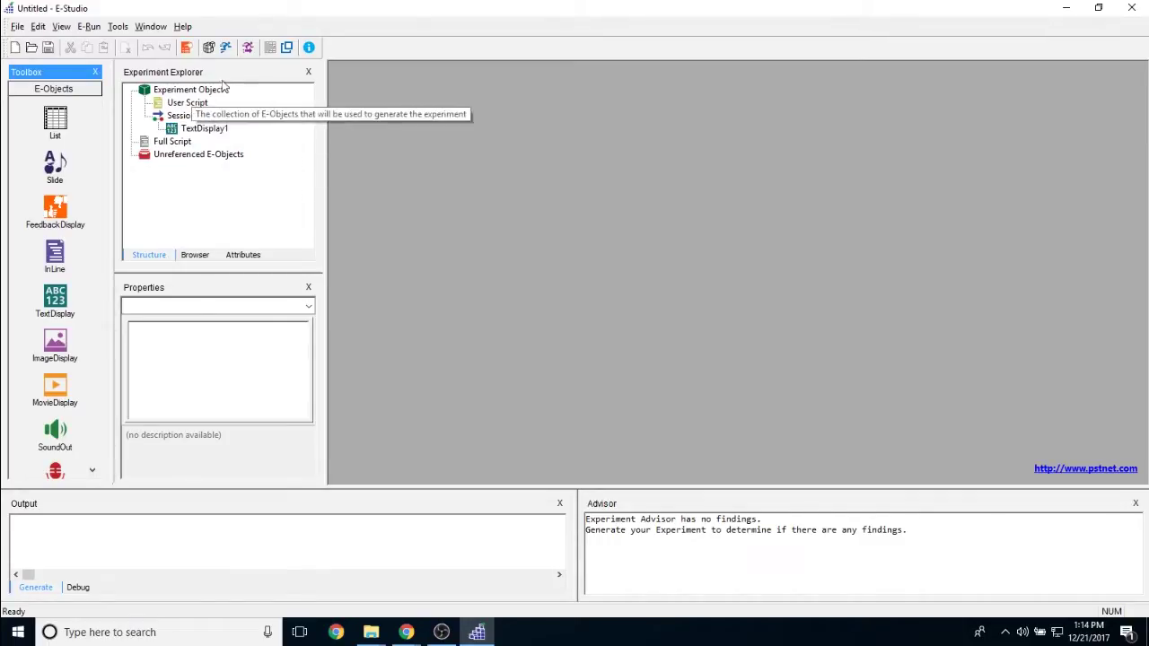
pyautogui.moveTo(179, 133)
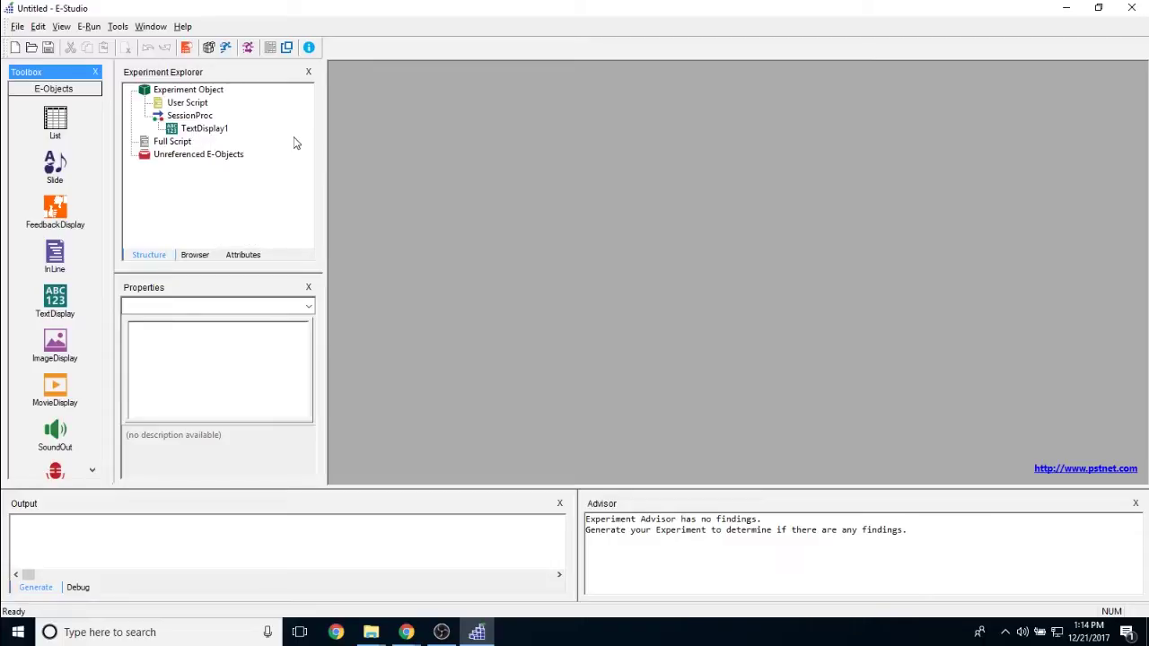
pyautogui.rightClick(193, 130)
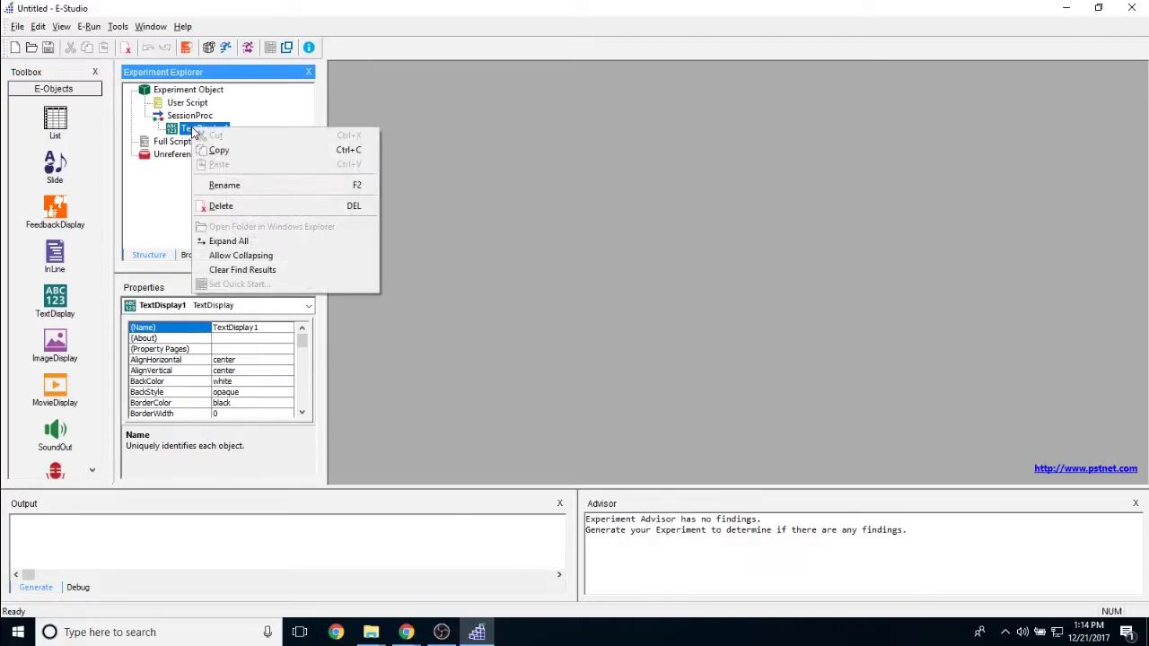
pyautogui.click(292, 186)
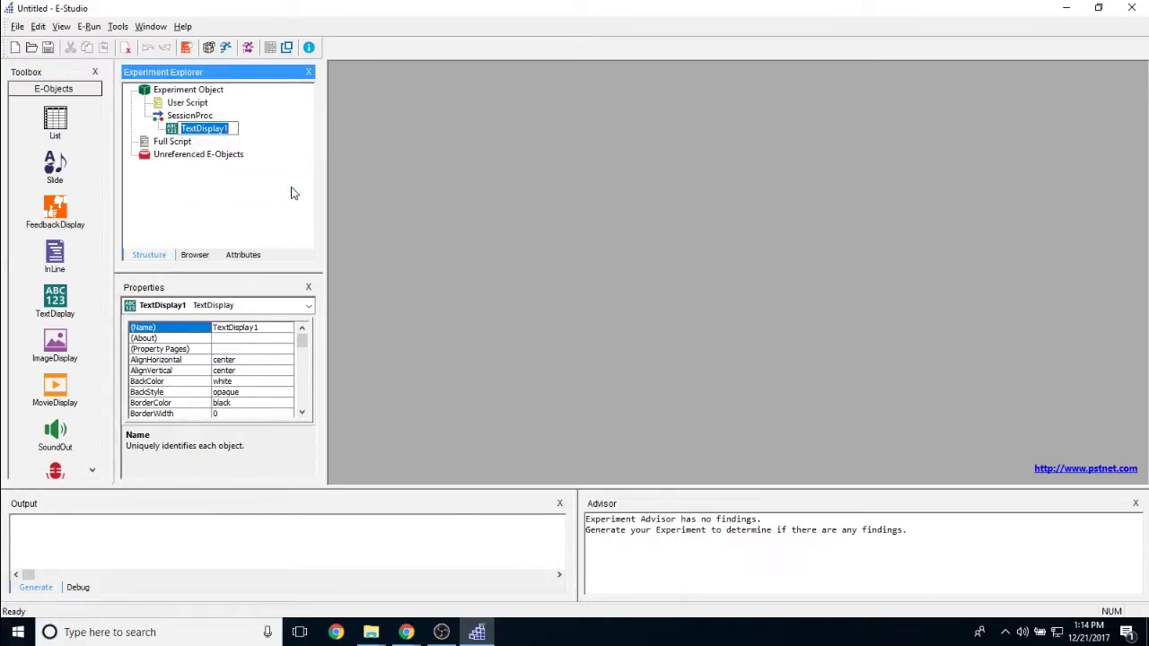
pyautogui.write('MyText')
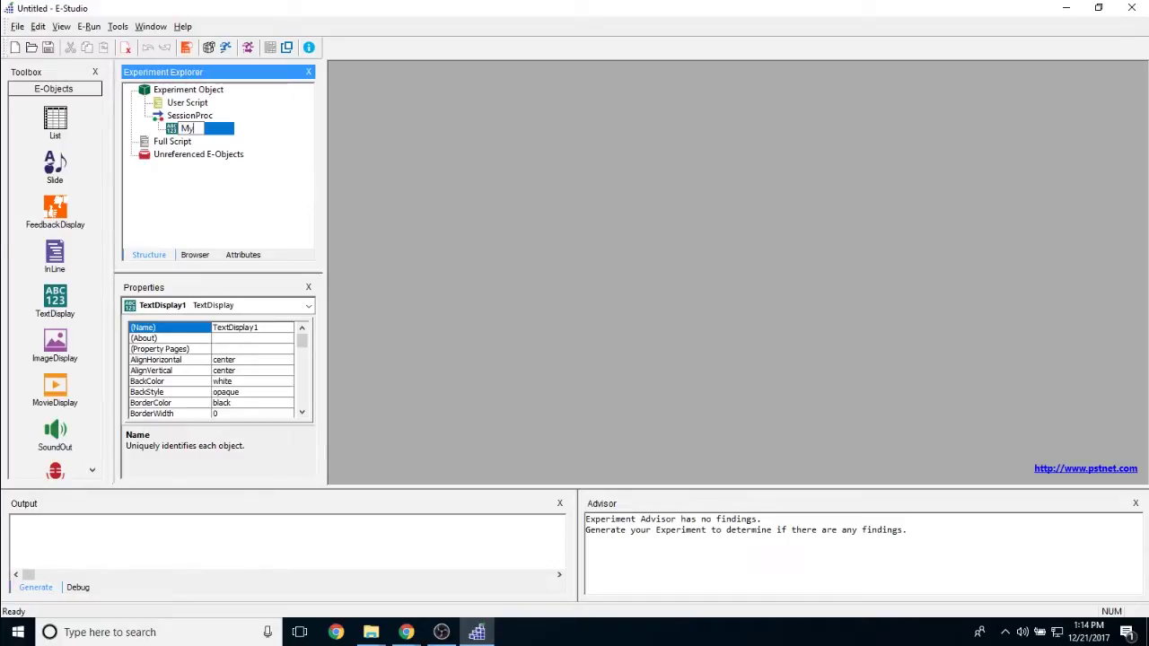
pyautogui.press('Return')
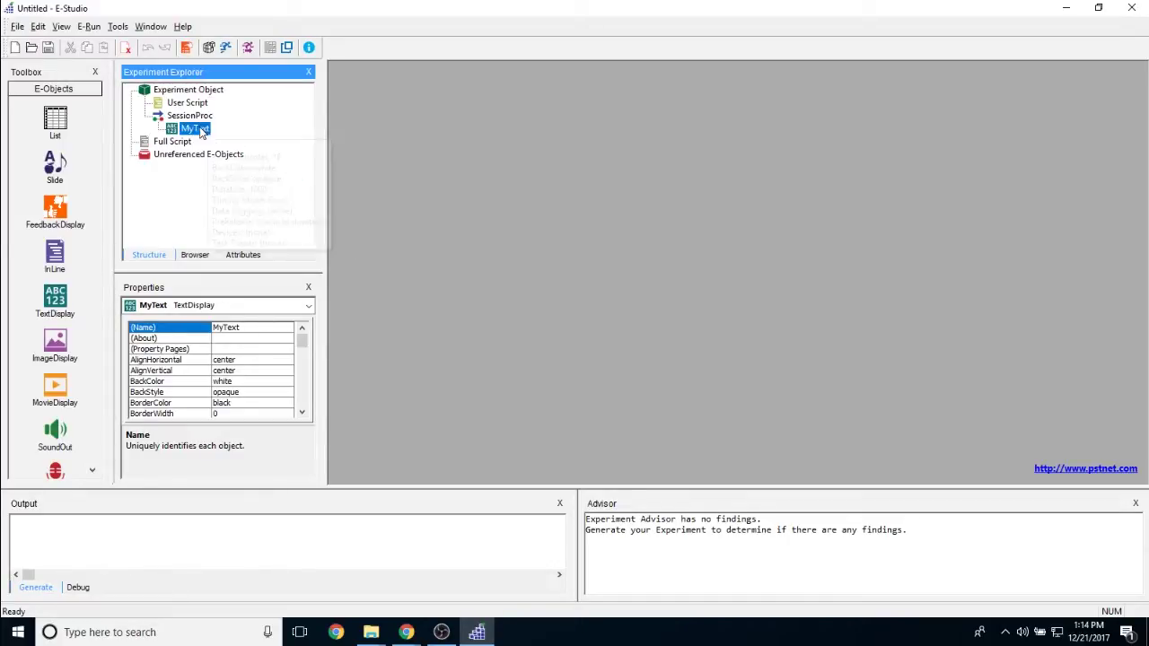
pyautogui.moveTo(196, 132)
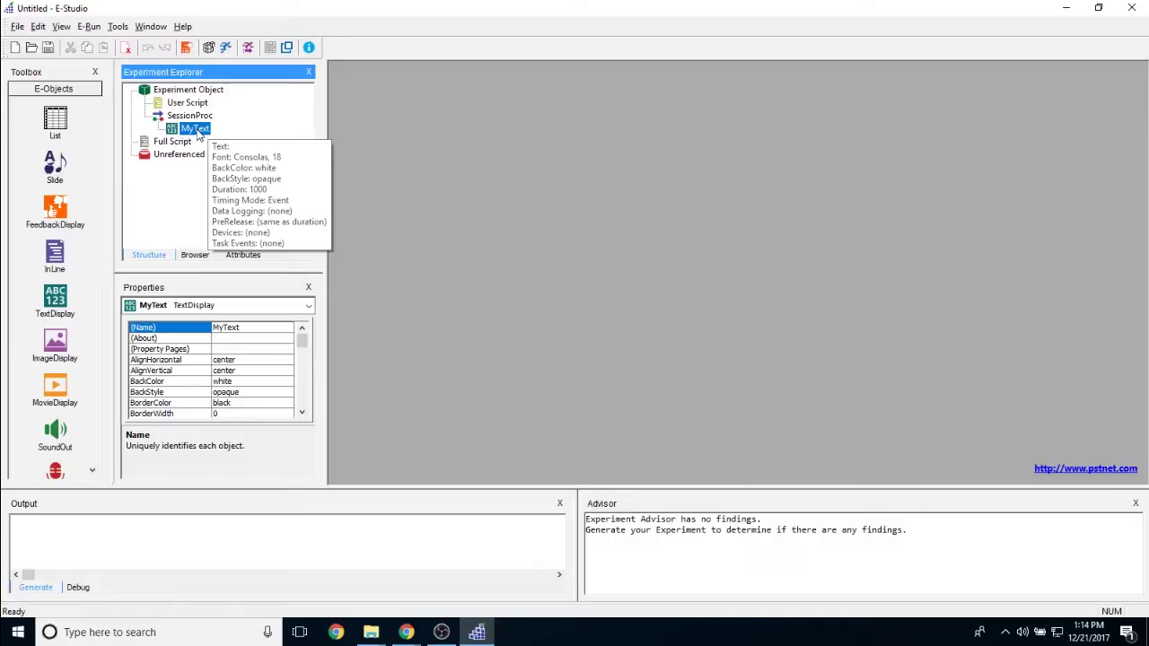
# Type 'My text goes here' into the MyText display's editor workspace
pyautogui.doubleClick(196, 129)
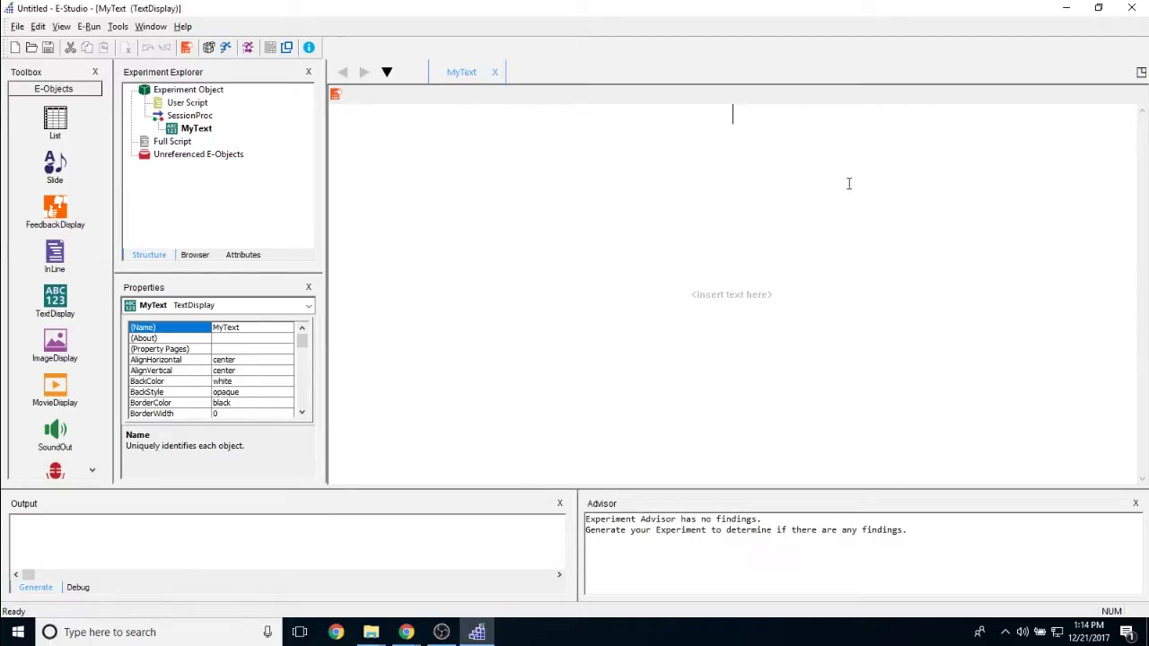
pyautogui.write('My text go')
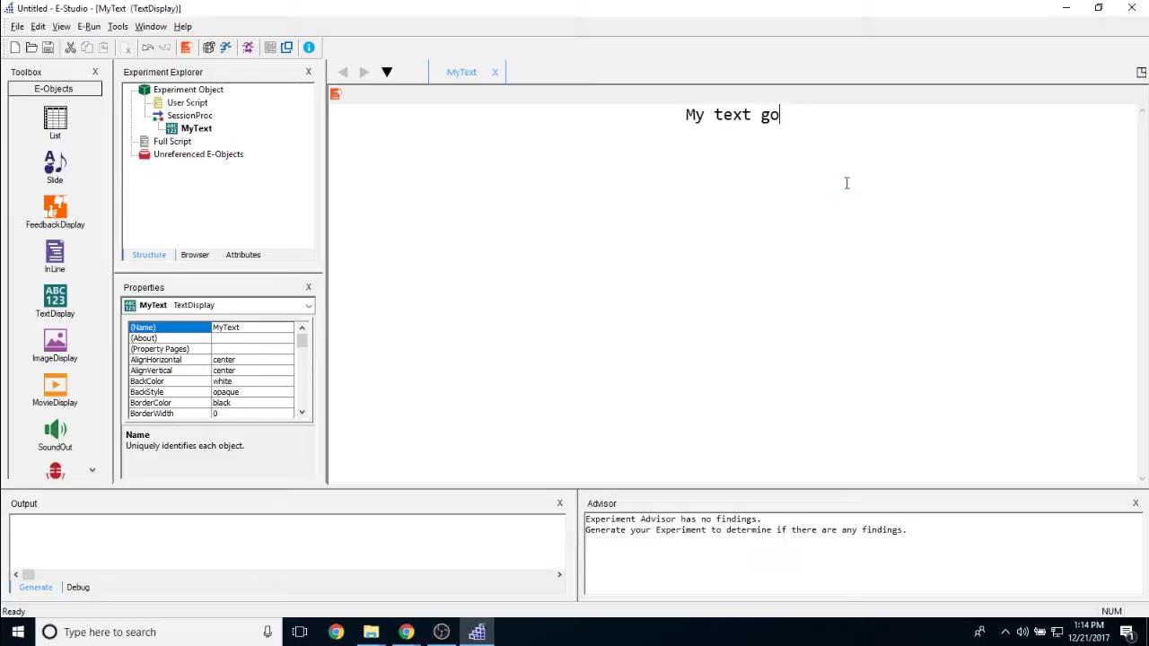
pyautogui.write('es here')
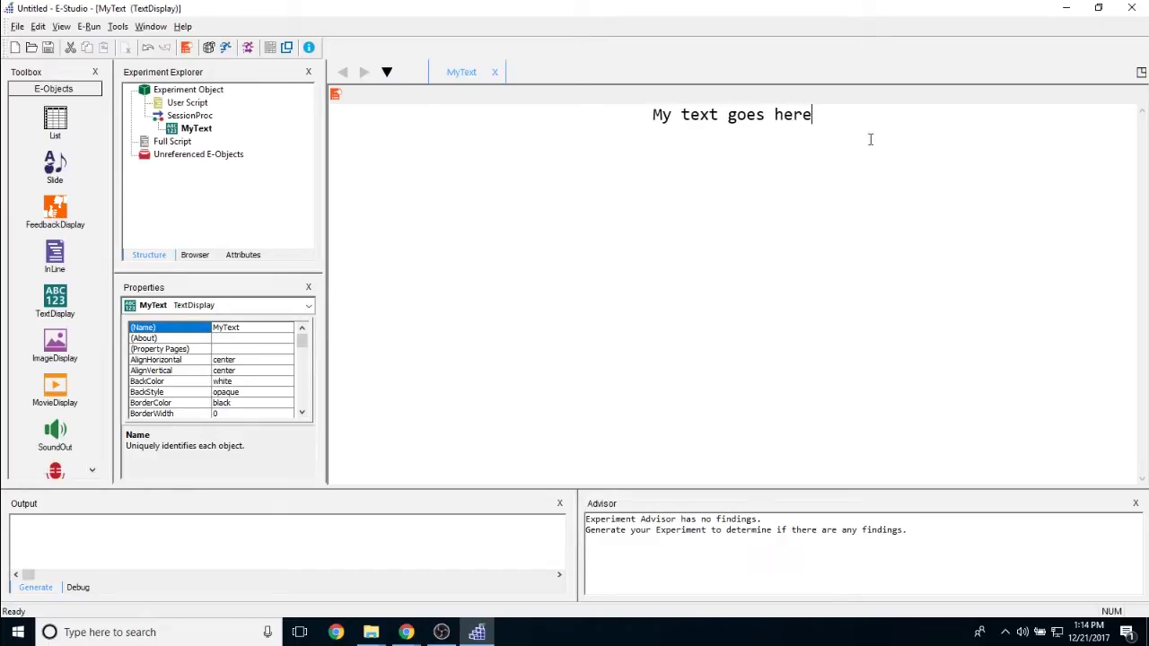
pyautogui.moveTo(634, 113); pyautogui.dragTo(982, 115)
pyautogui.click(958, 236)
pyautogui.click(793, 216)
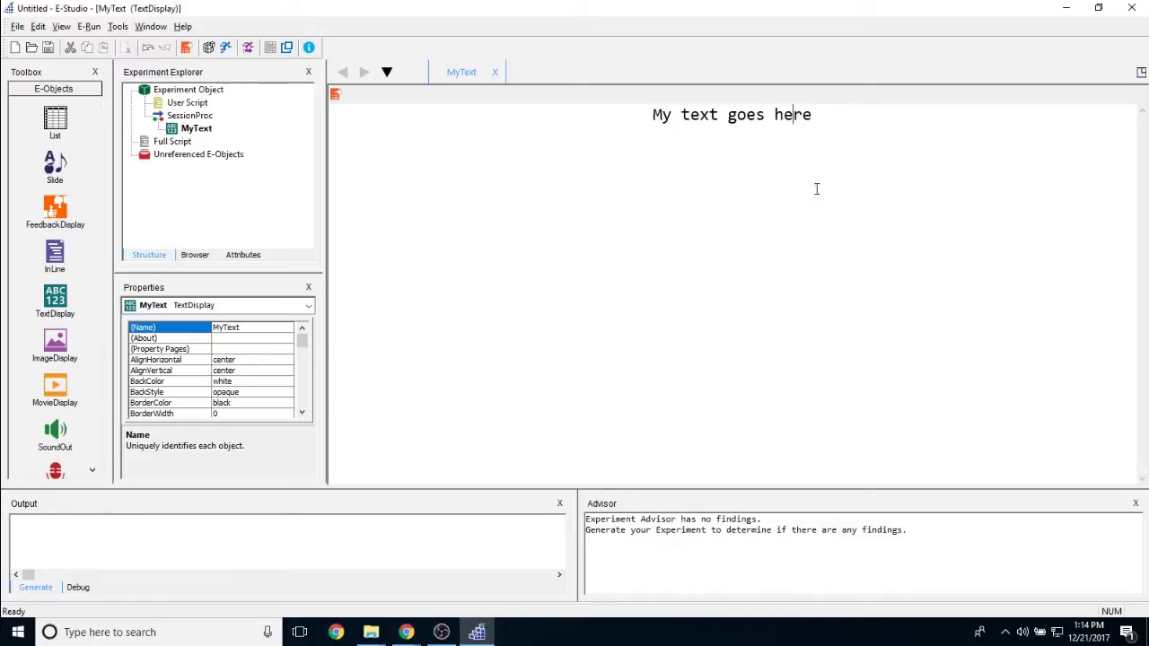
# Open MyText's Property Pages and check that the Text value reads 'My text goes here'
pyautogui.click(336, 97)
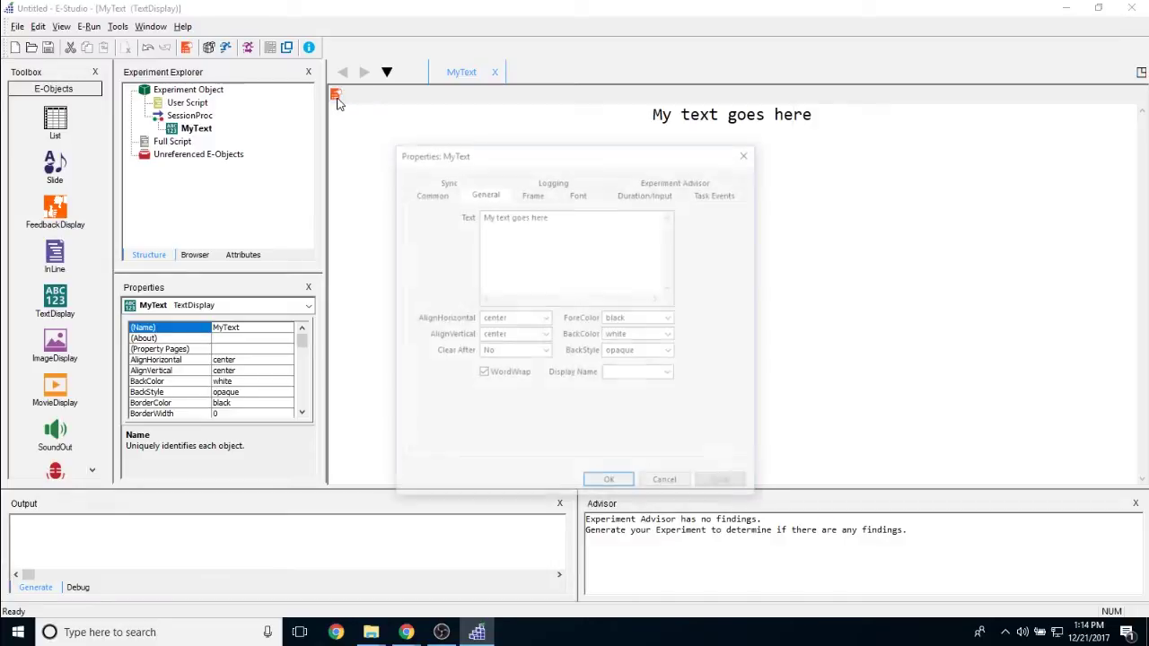
pyautogui.moveTo(650, 151); pyautogui.dragTo(772, 124)
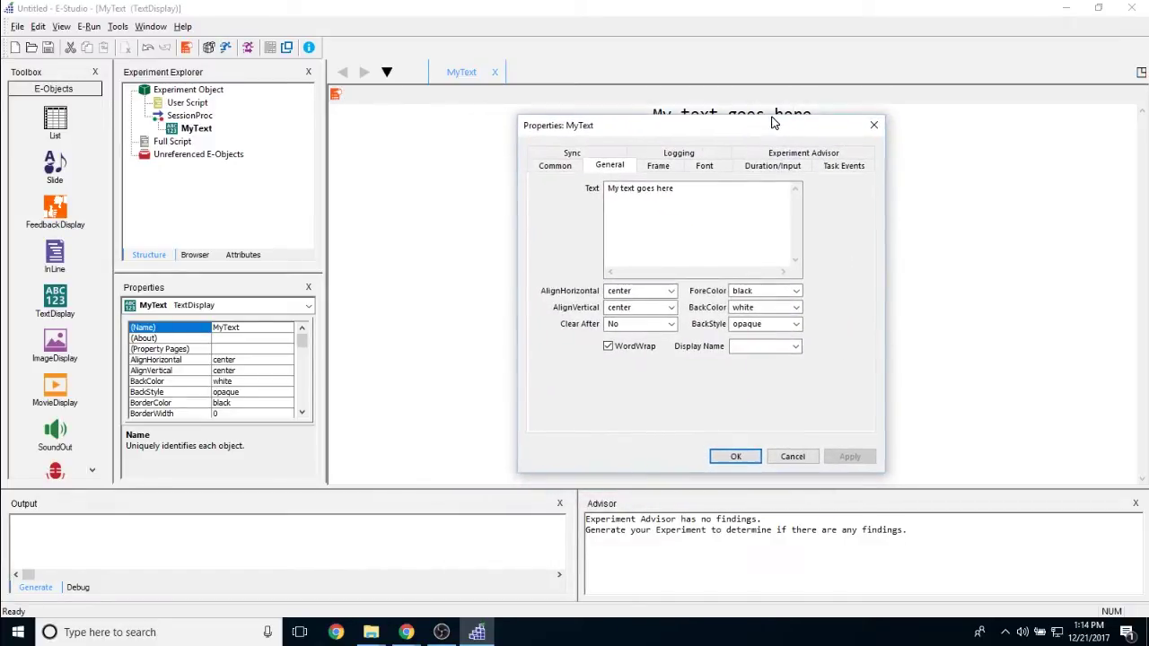
pyautogui.moveTo(609, 188); pyautogui.dragTo(700, 184)
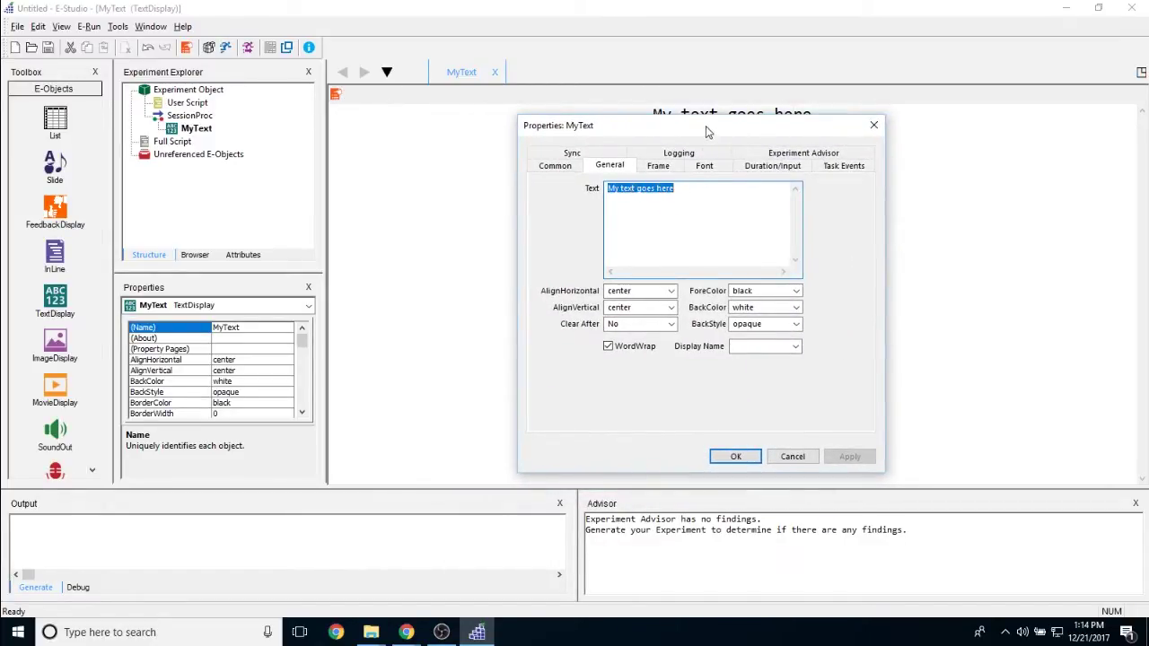
pyautogui.moveTo(709, 130); pyautogui.dragTo(650, 121)
pyautogui.click(550, 177)
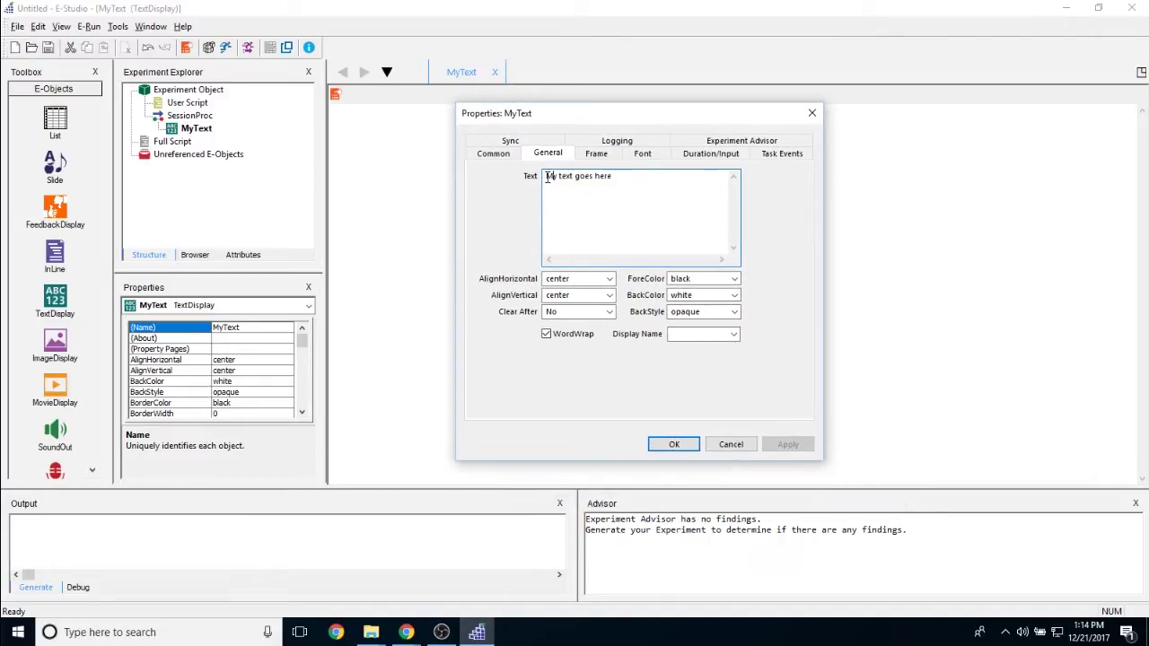
pyautogui.moveTo(546, 176); pyautogui.dragTo(620, 177)
pyautogui.click(634, 202)
pyautogui.moveTo(642, 115); pyautogui.dragTo(610, 119)
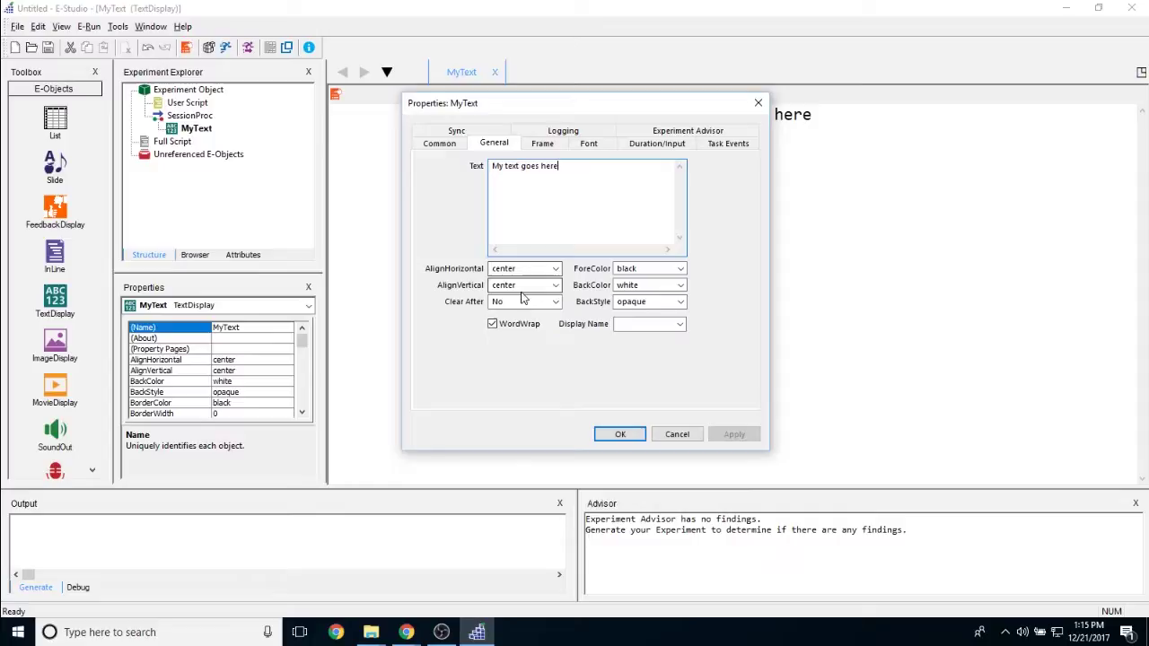
pyautogui.moveTo(629, 109)
pyautogui.mouseDown()
pyautogui.moveTo(633, 172)
pyautogui.moveTo(637, 120)
pyautogui.mouseUp()
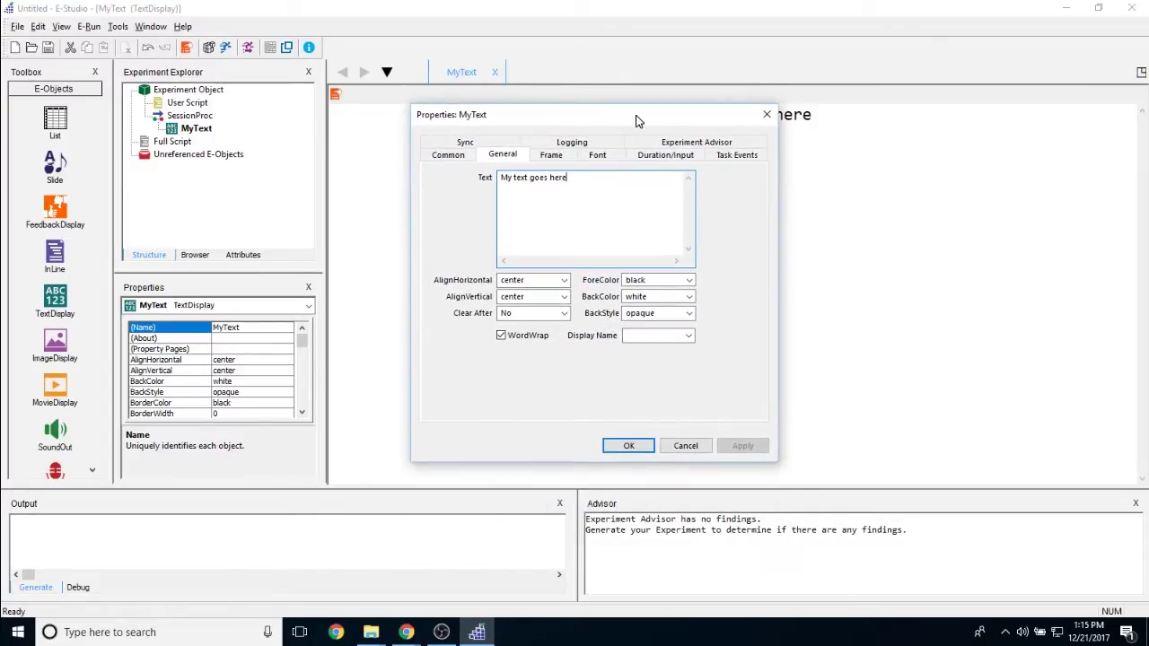
# Keep horizontal and vertical alignment at center and Clear After at No
pyautogui.click(564, 280)
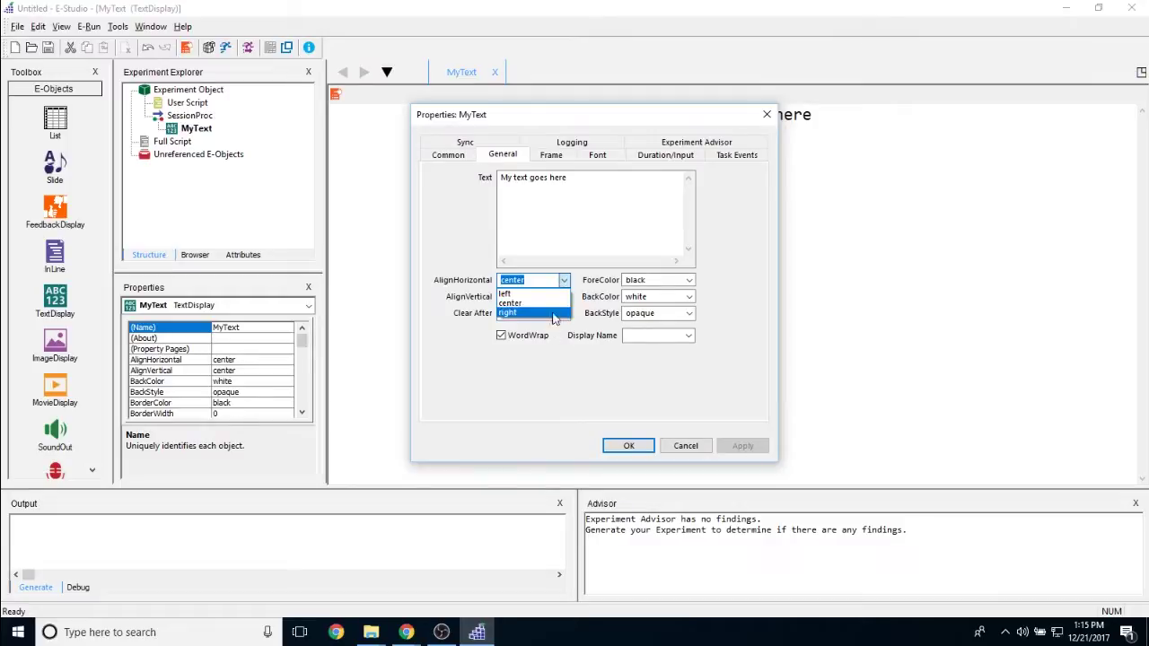
pyautogui.click(546, 284)
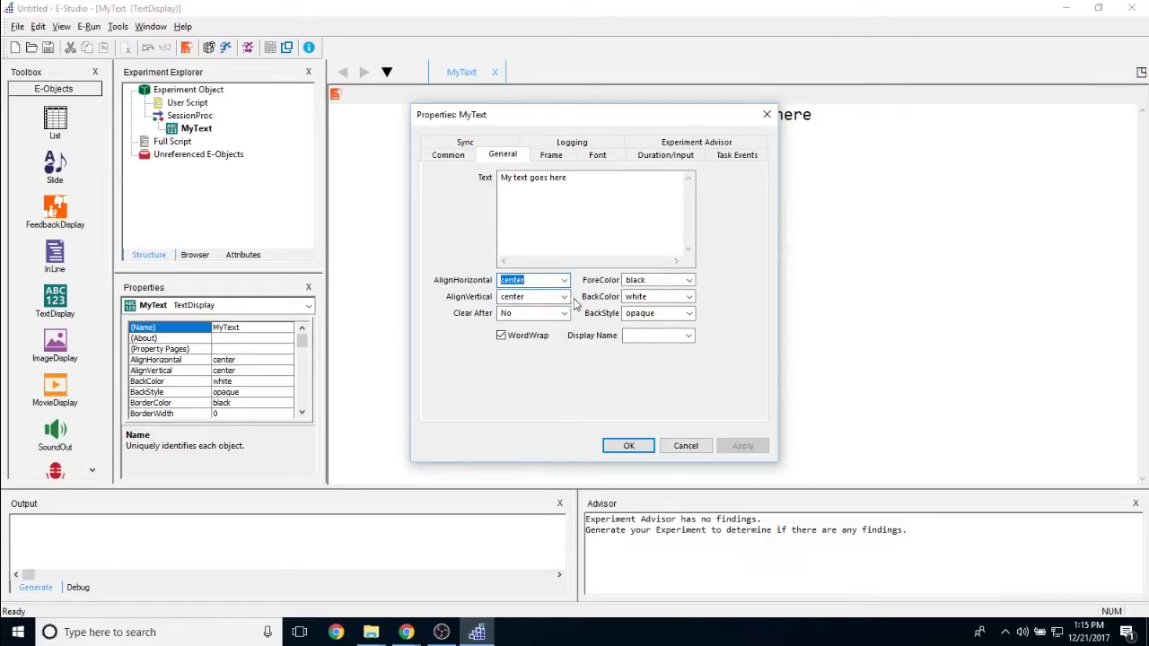
pyautogui.click(564, 297)
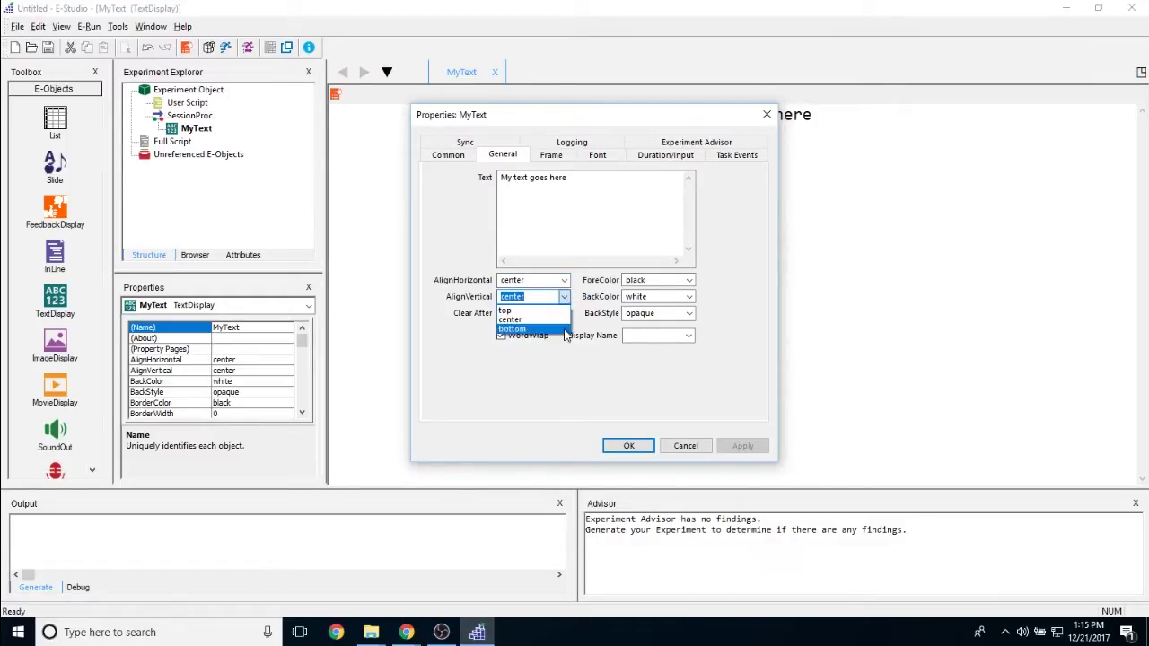
pyautogui.click(552, 296)
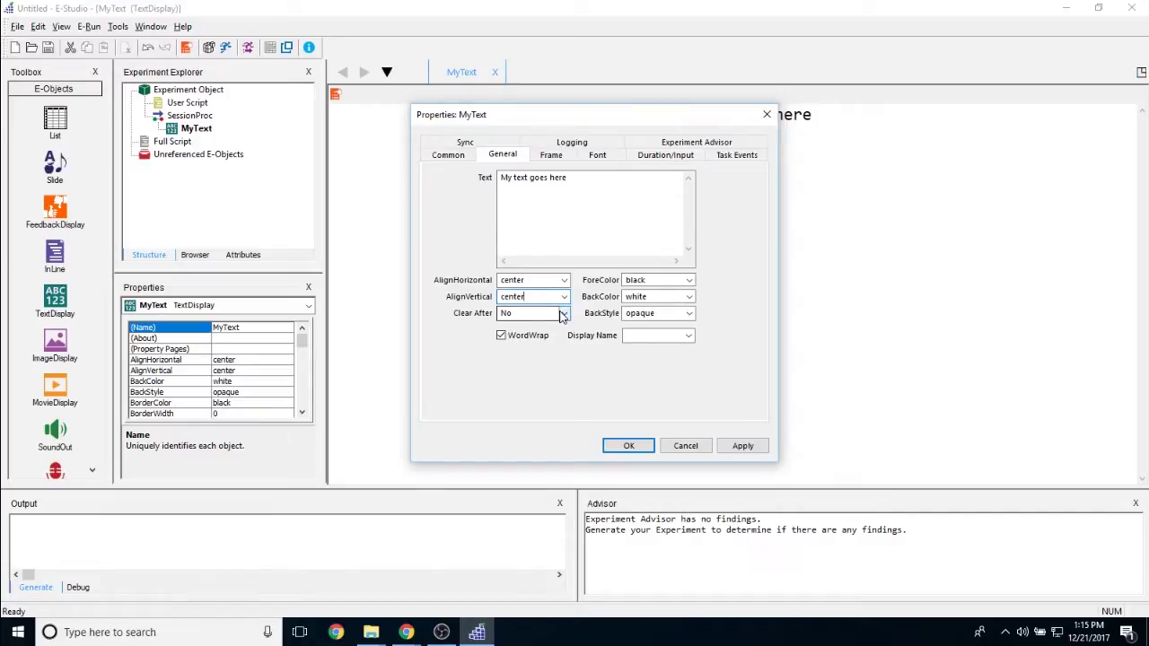
pyautogui.click(563, 314)
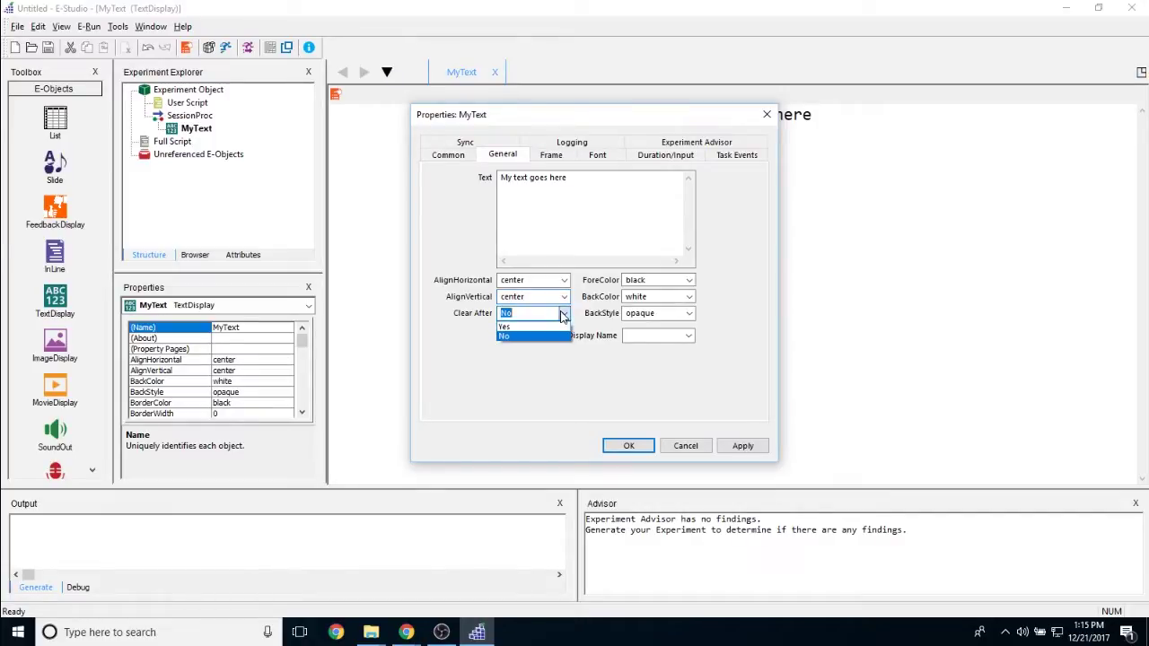
pyautogui.click(564, 316)
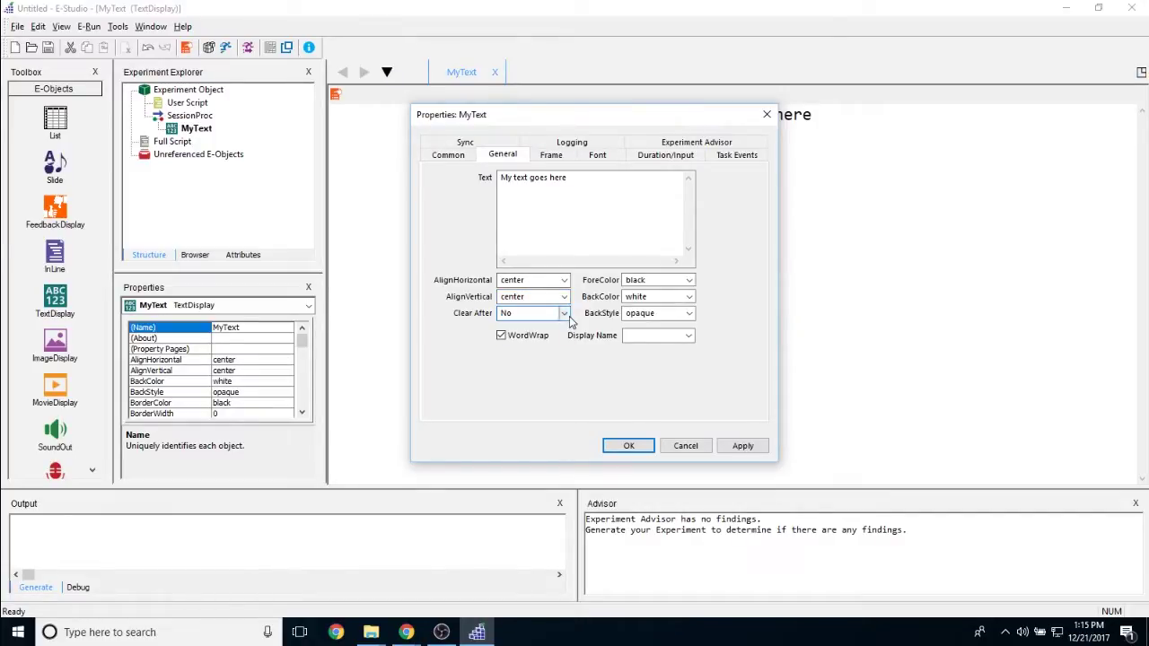
# Apply navy as MyText's text colour and gray as its background colour
pyautogui.click(690, 281)
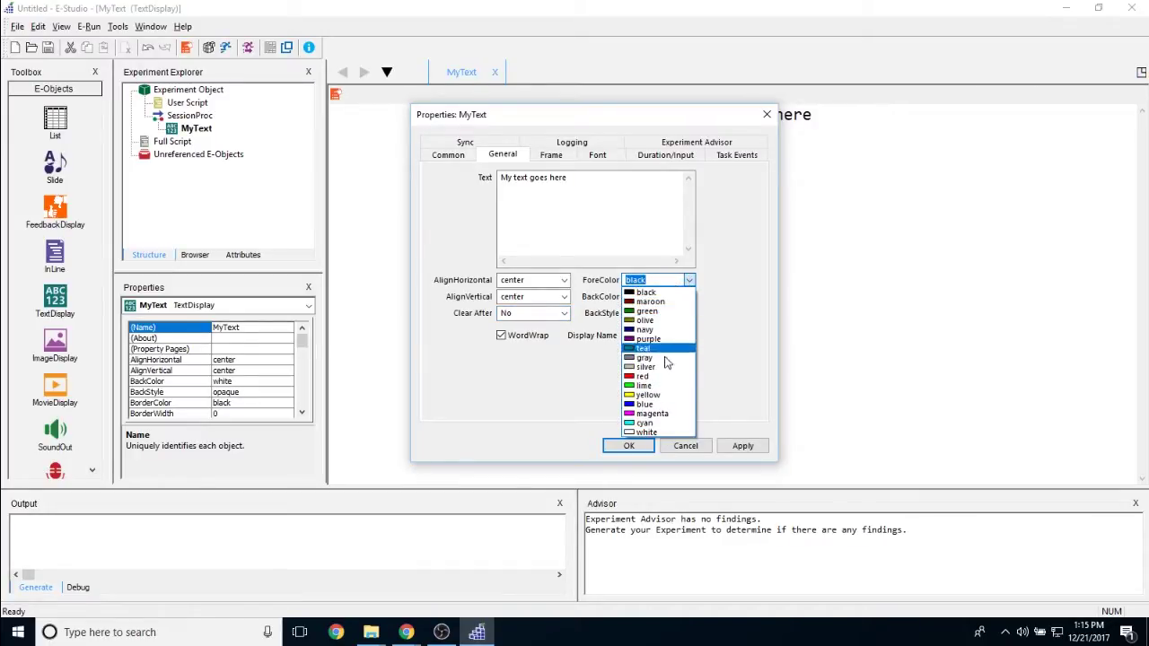
pyautogui.click(645, 330)
pyautogui.click(745, 446)
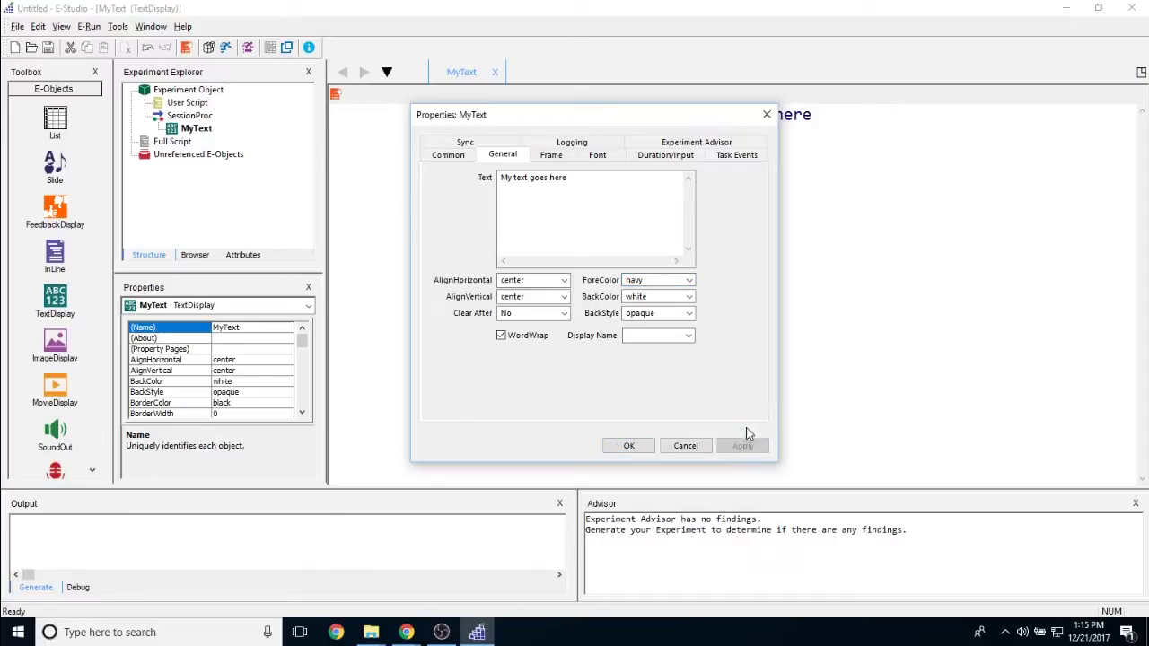
pyautogui.moveTo(660, 117)
pyautogui.mouseDown()
pyautogui.moveTo(488, 117)
pyautogui.moveTo(663, 124)
pyautogui.mouseUp()
pyautogui.click(749, 301)
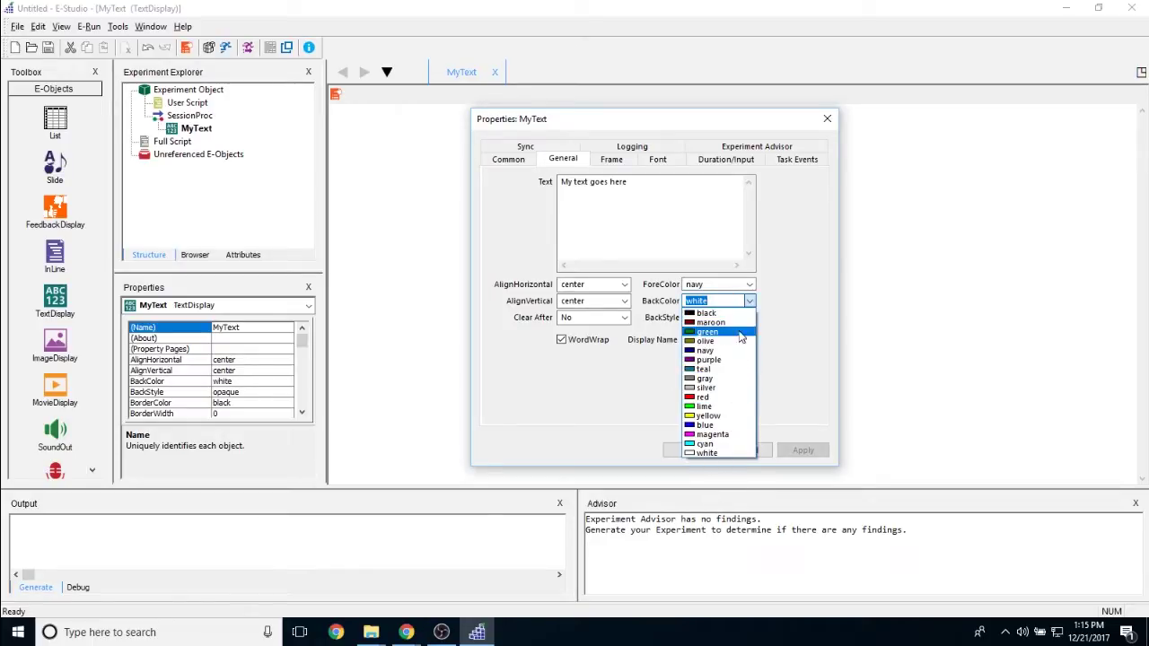
pyautogui.click(731, 379)
pyautogui.click(803, 449)
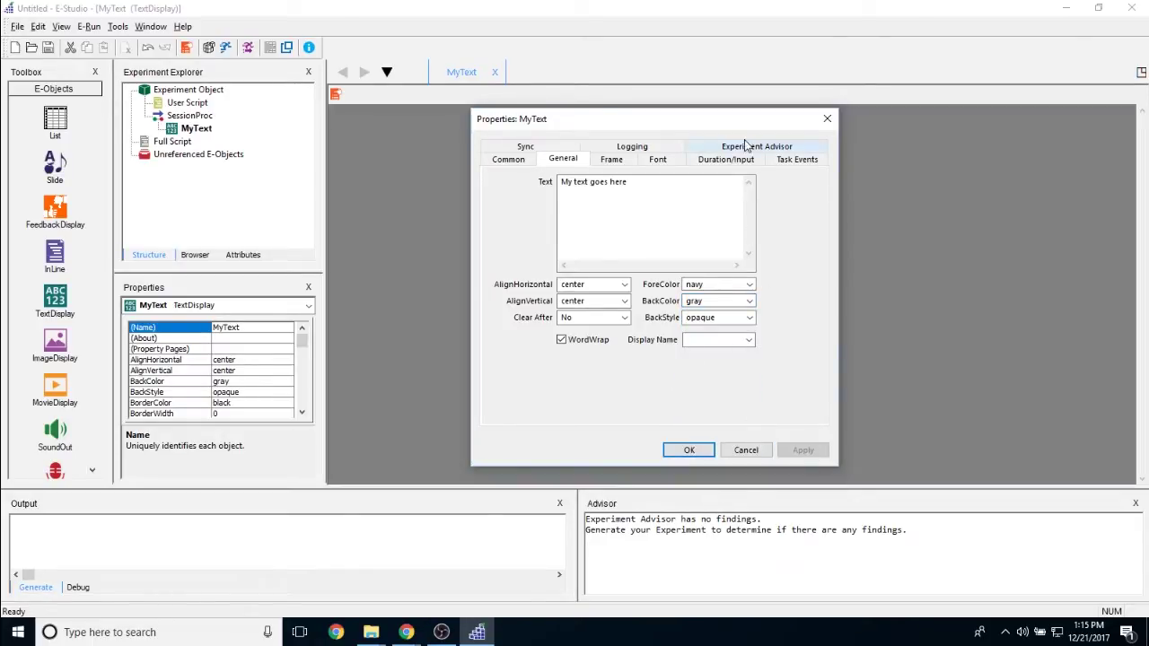
# Keep BackStyle opaque and set Display Name to Display
pyautogui.moveTo(740, 134); pyautogui.dragTo(704, 139)
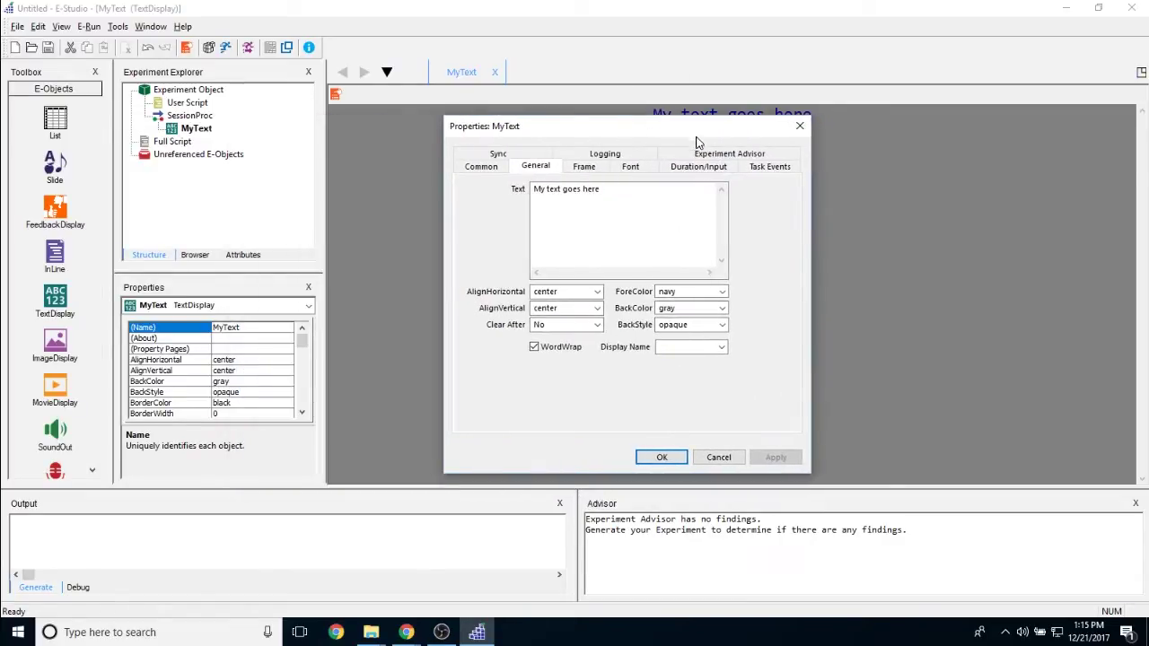
pyautogui.click(718, 329)
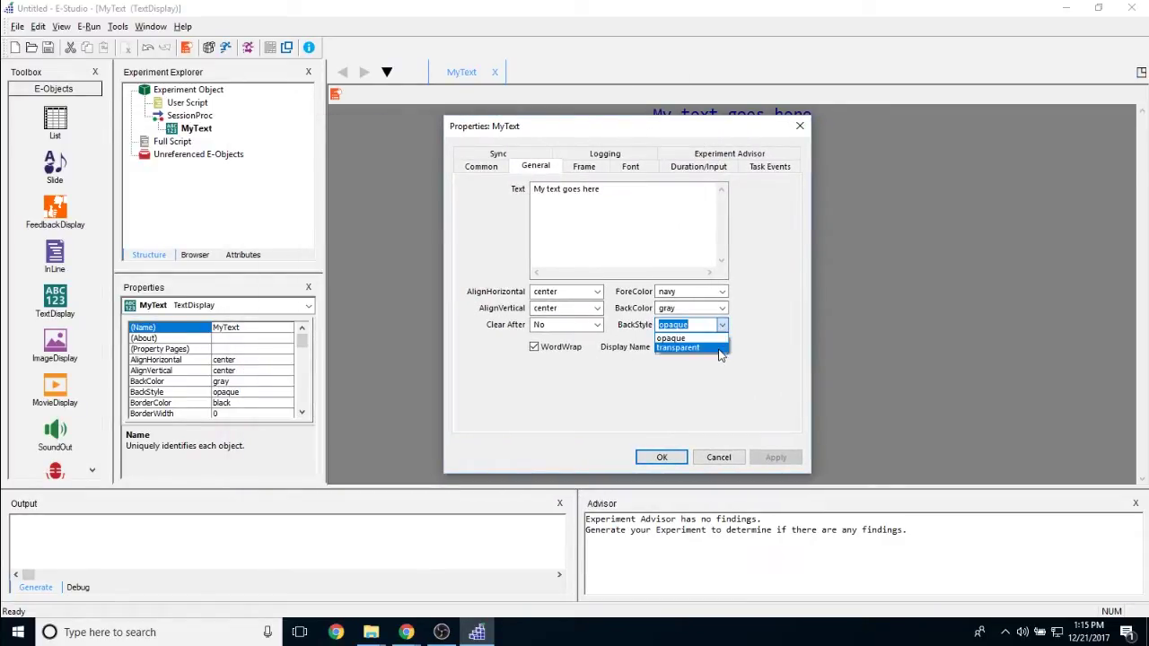
pyautogui.click(702, 337)
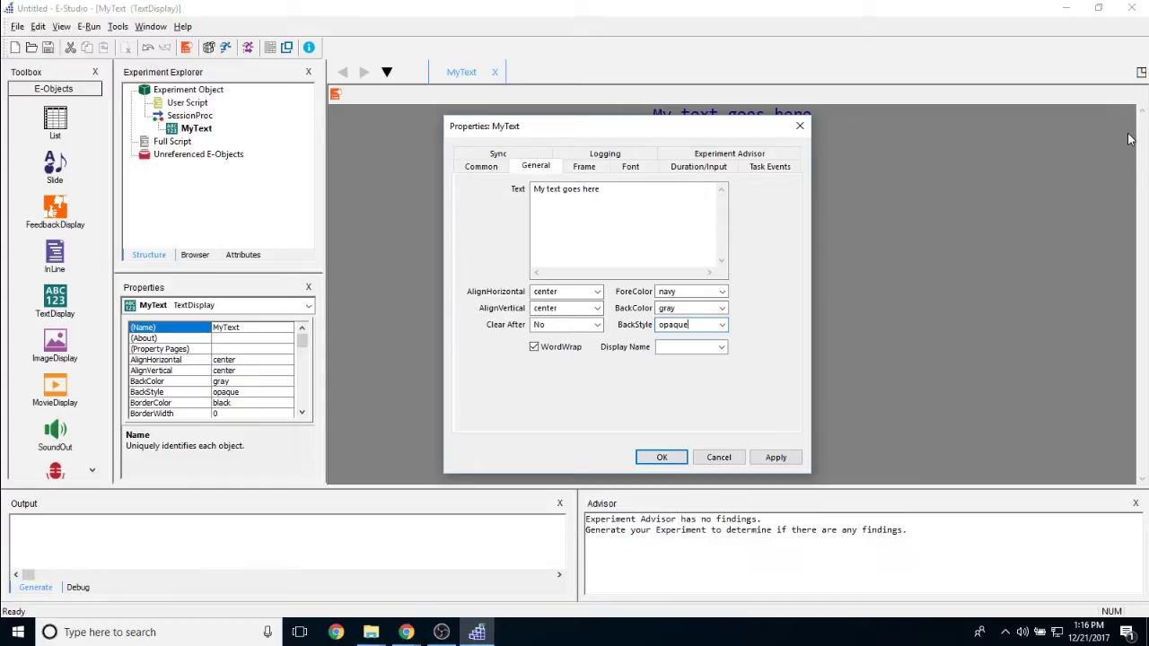
pyautogui.click(722, 347)
pyautogui.click(714, 361)
pyautogui.click(694, 347)
pyautogui.moveTo(639, 131); pyautogui.dragTo(601, 124)
pyautogui.click(547, 159)
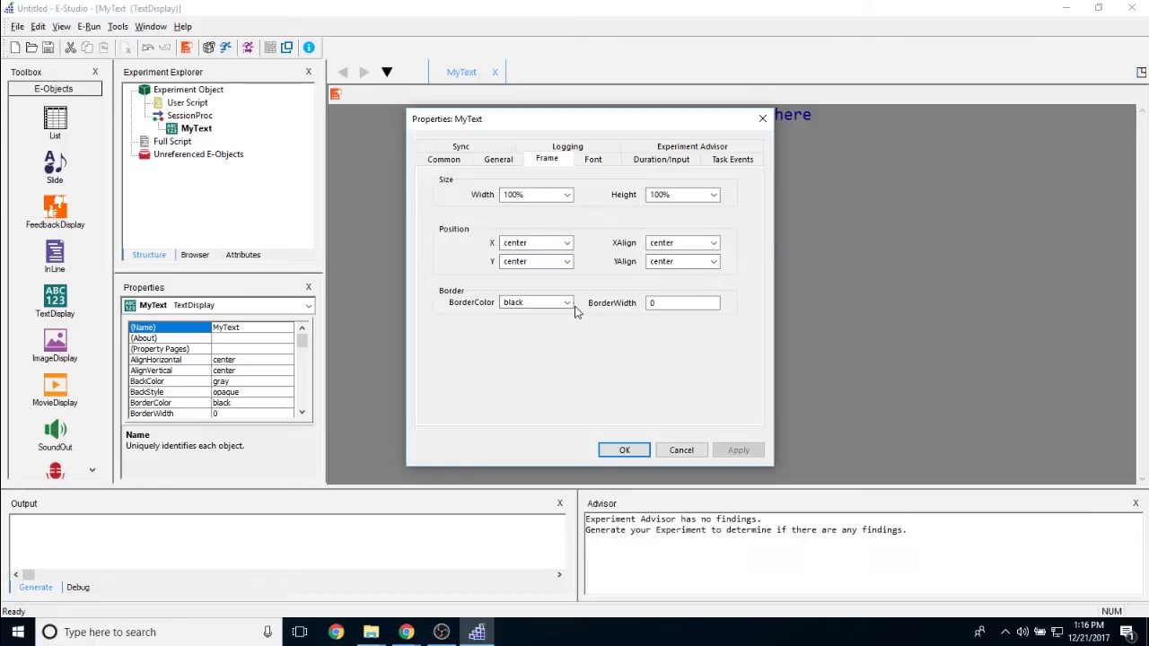
pyautogui.moveTo(568, 126); pyautogui.dragTo(564, 167)
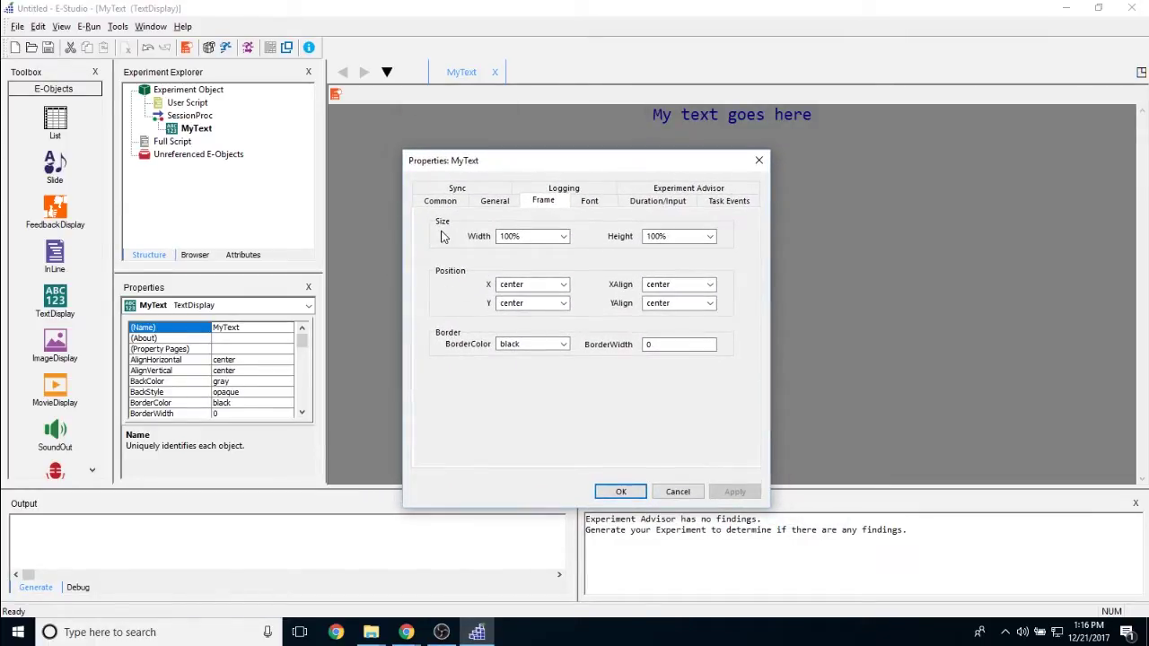
pyautogui.click(563, 236)
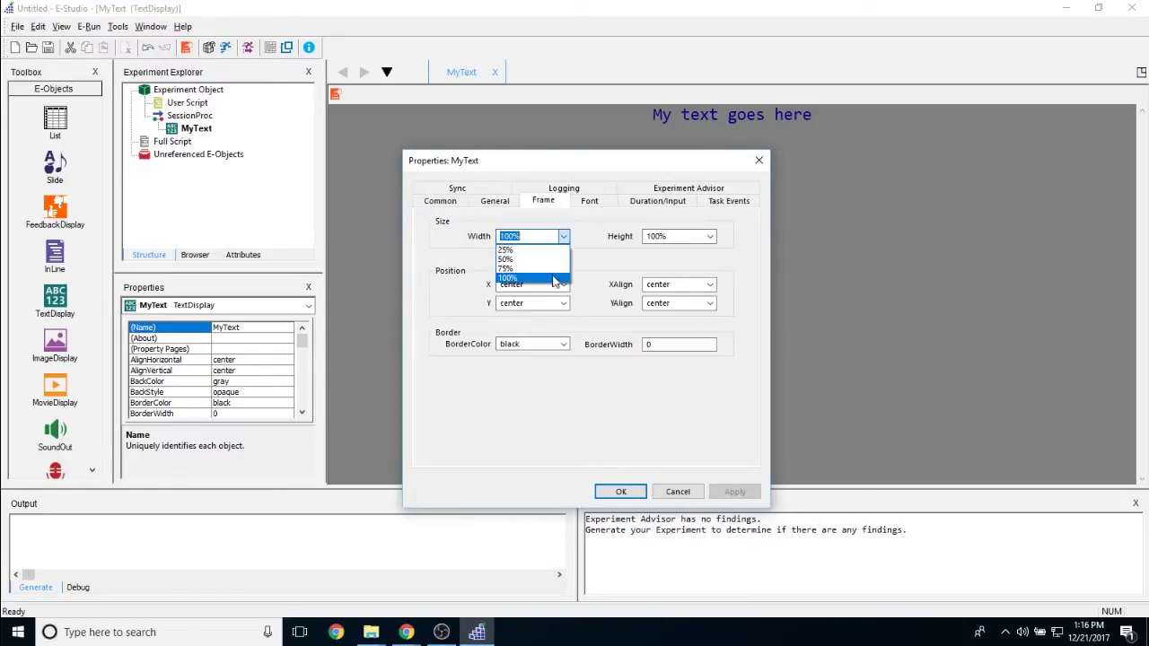
pyautogui.click(539, 250)
pyautogui.moveTo(619, 163); pyautogui.dragTo(640, 147)
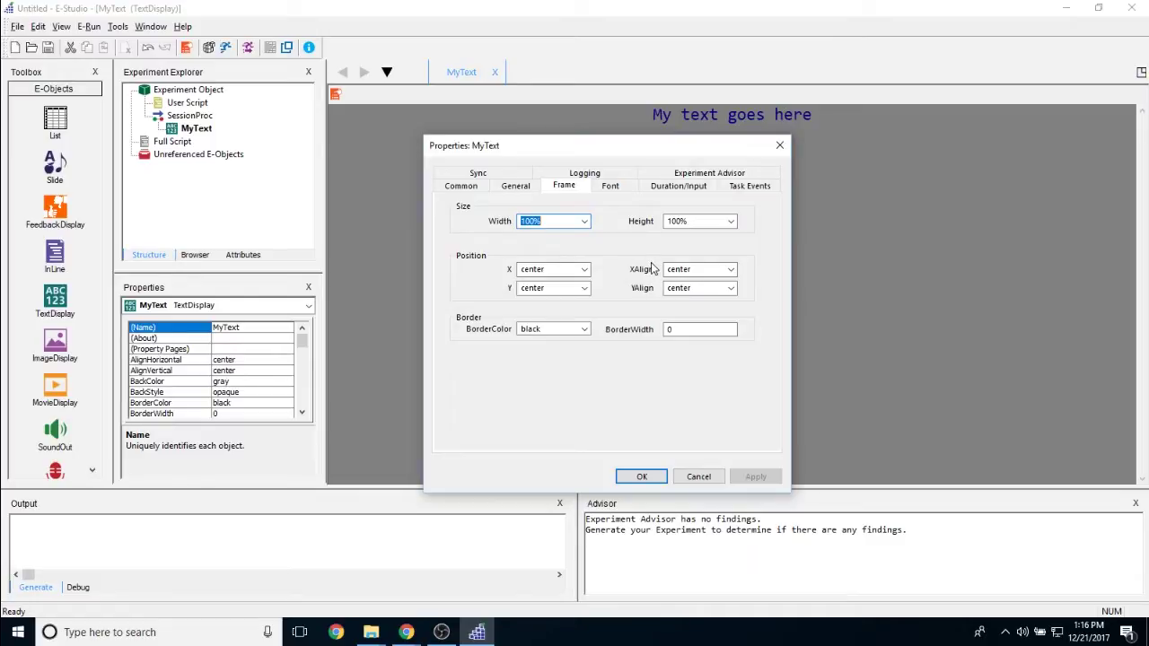
pyautogui.click(550, 223)
pyautogui.click(580, 223)
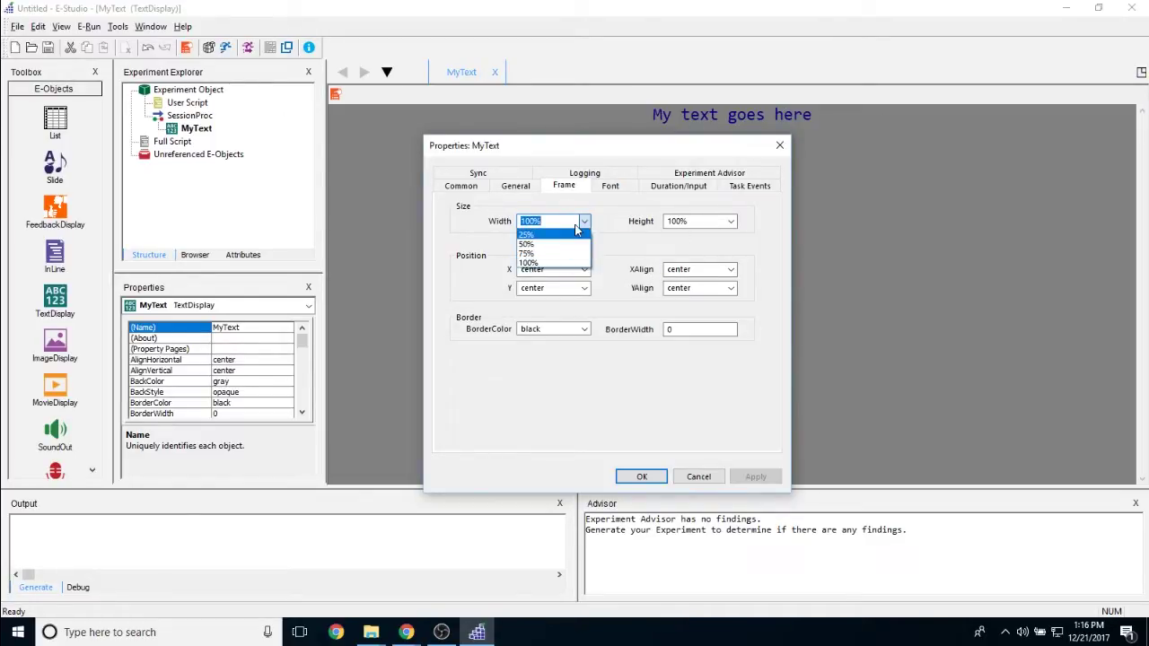
pyautogui.click(566, 232)
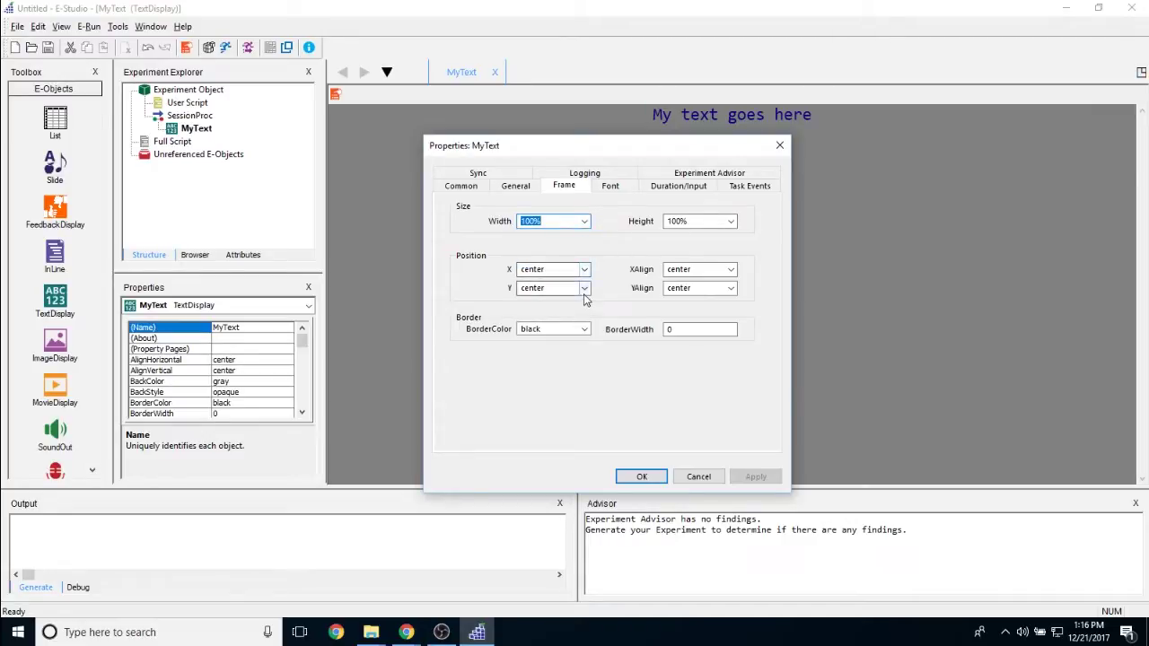
pyautogui.click(555, 220)
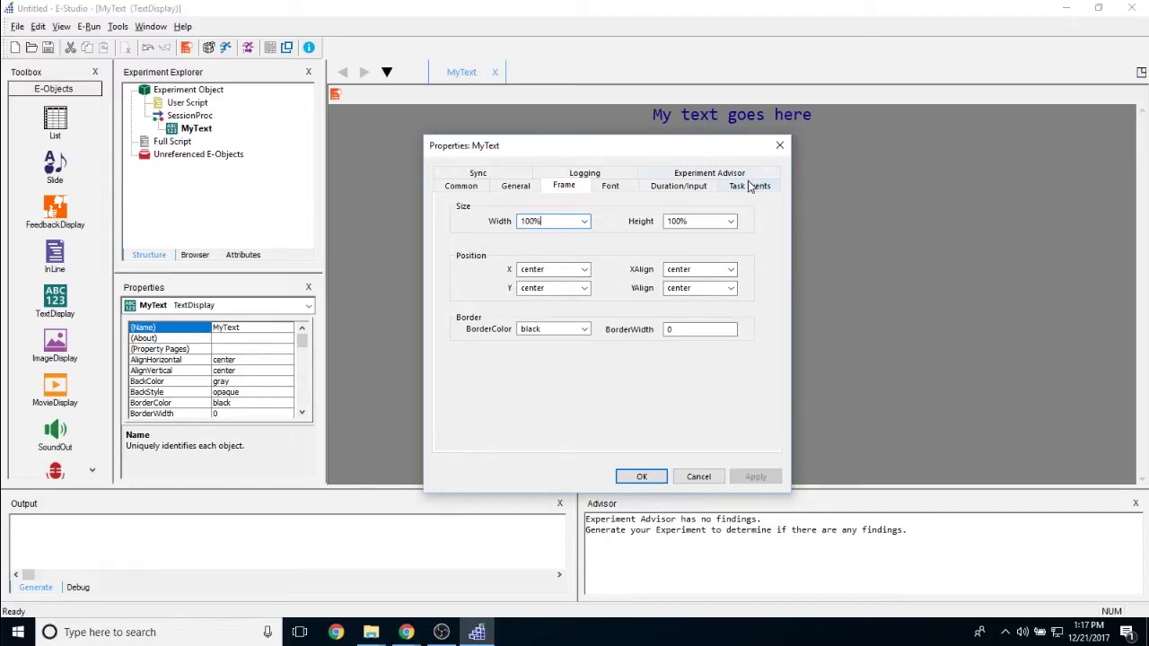
# Align the frame left horizontally and top vertically
pyautogui.click(732, 270)
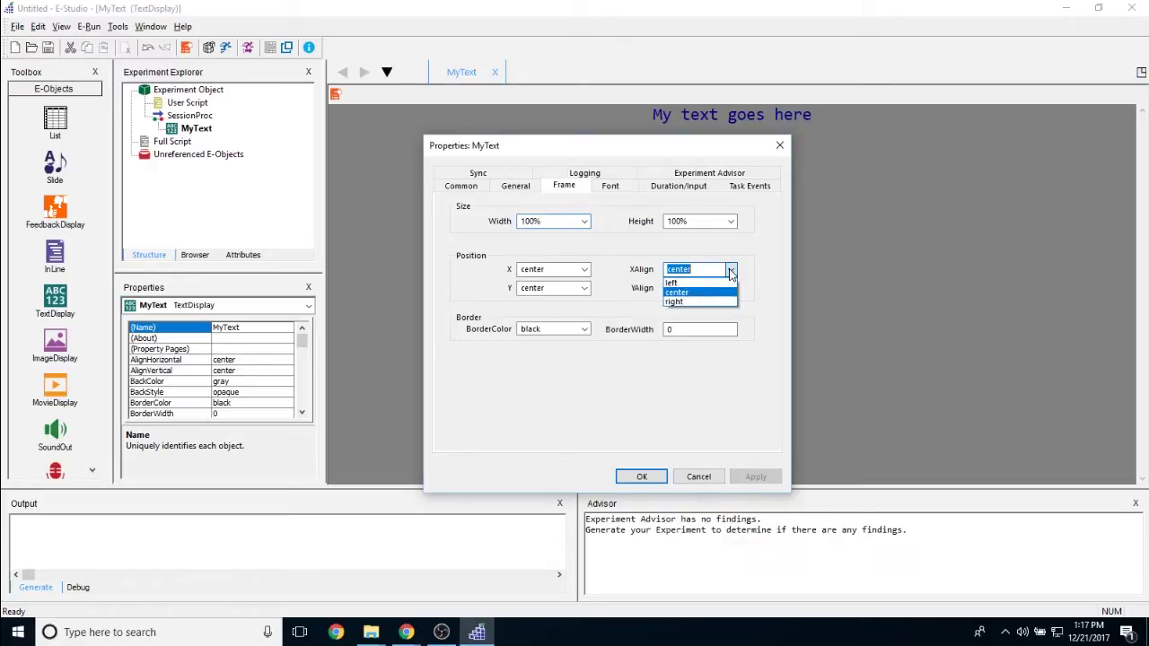
pyautogui.click(696, 281)
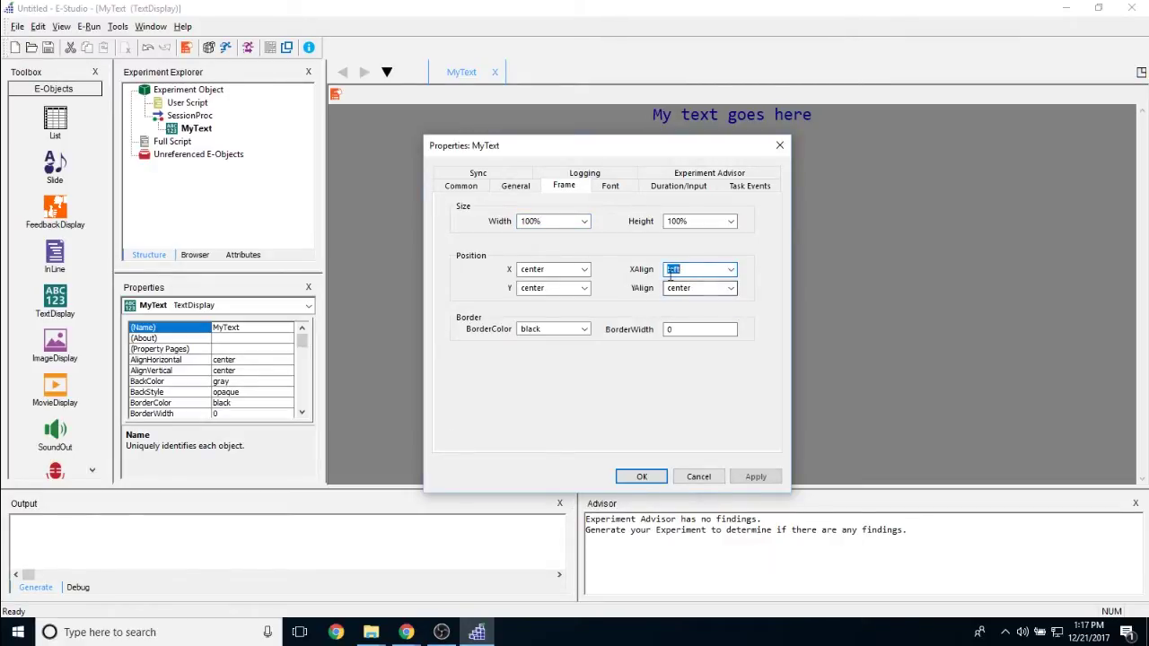
pyautogui.click(731, 287)
pyautogui.click(724, 303)
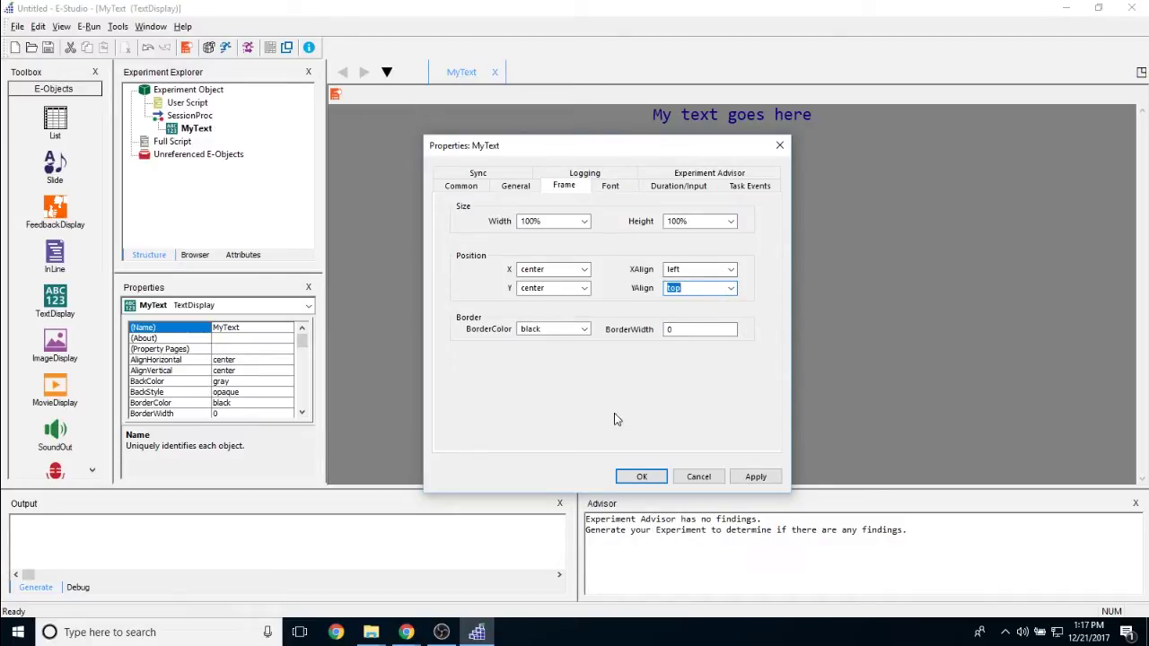
# Return both frame alignments to center and view the Font settings (Consolas, size 18)
pyautogui.click(731, 269)
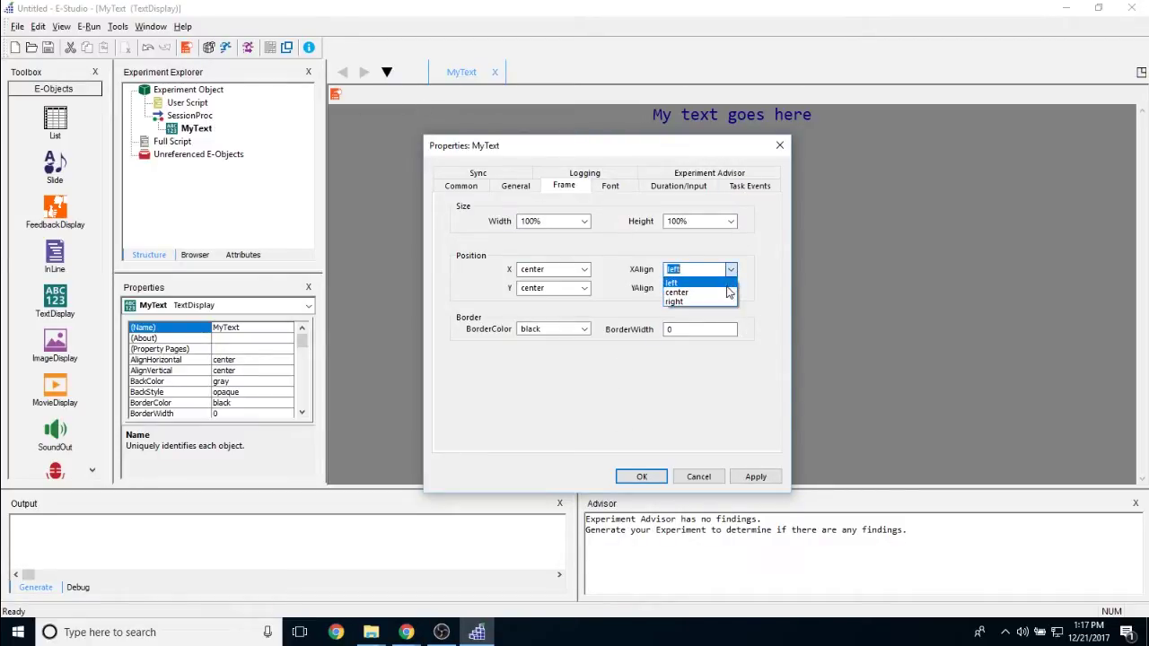
pyautogui.click(728, 293)
pyautogui.click(731, 288)
pyautogui.click(727, 306)
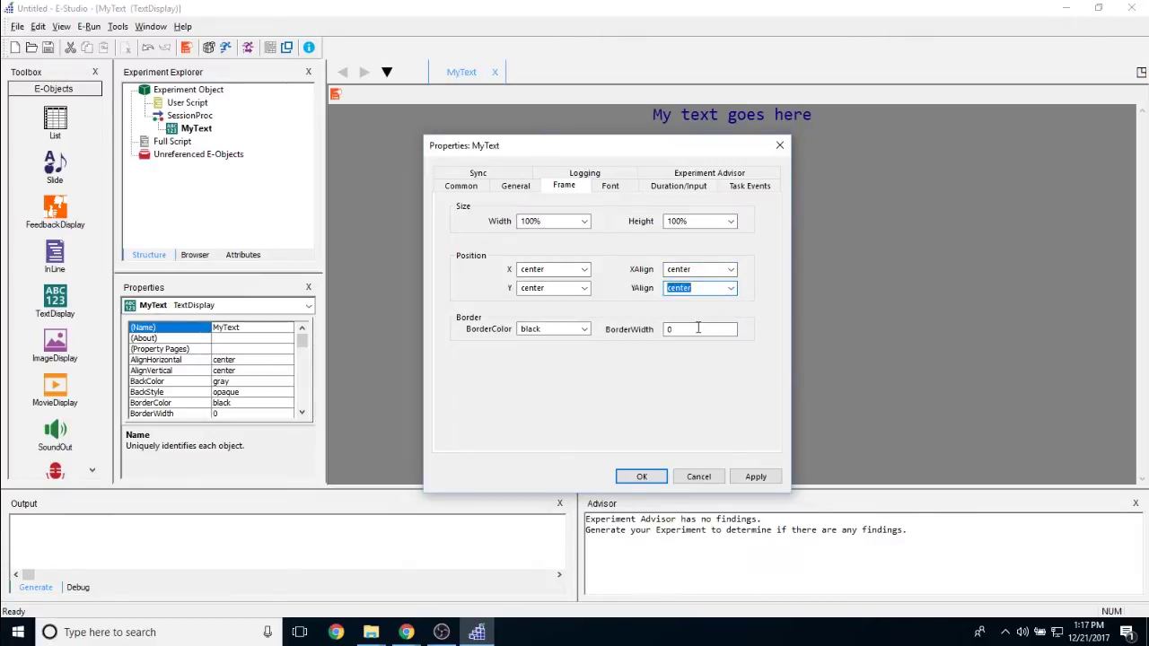
pyautogui.click(698, 328)
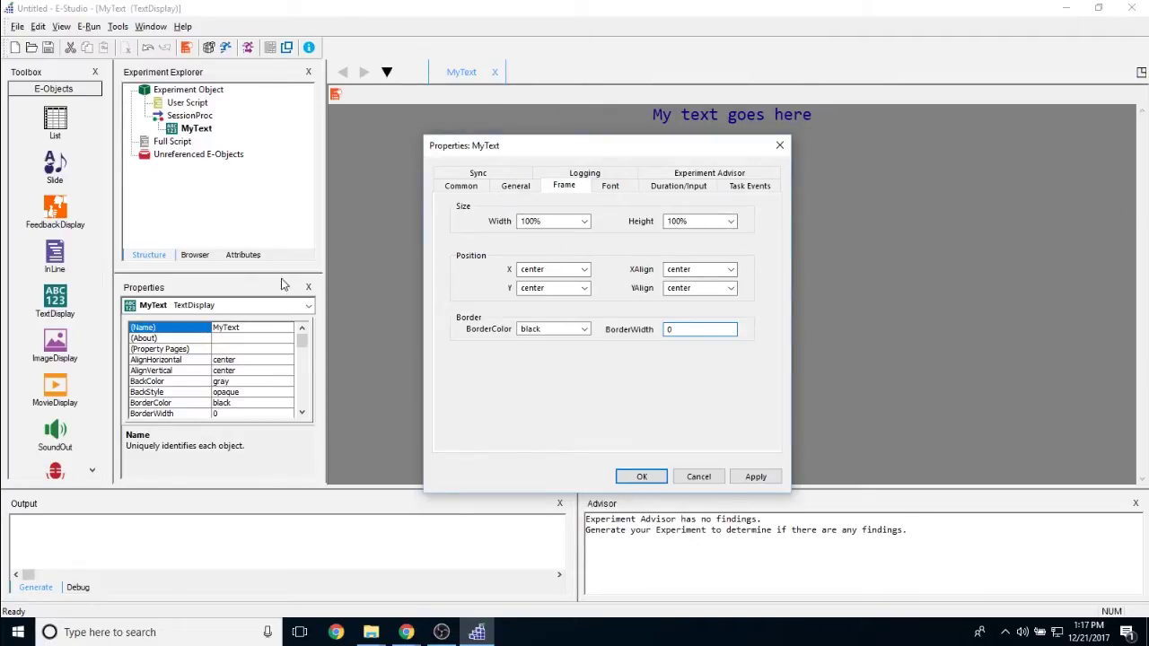
pyautogui.click(610, 186)
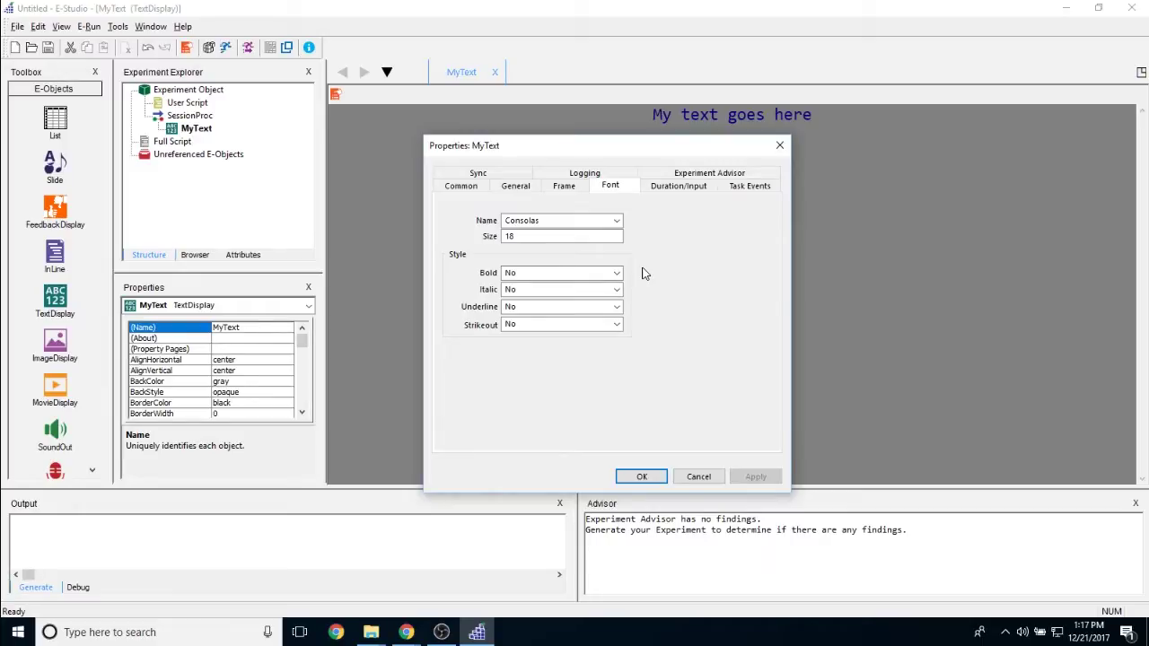
pyautogui.click(616, 221)
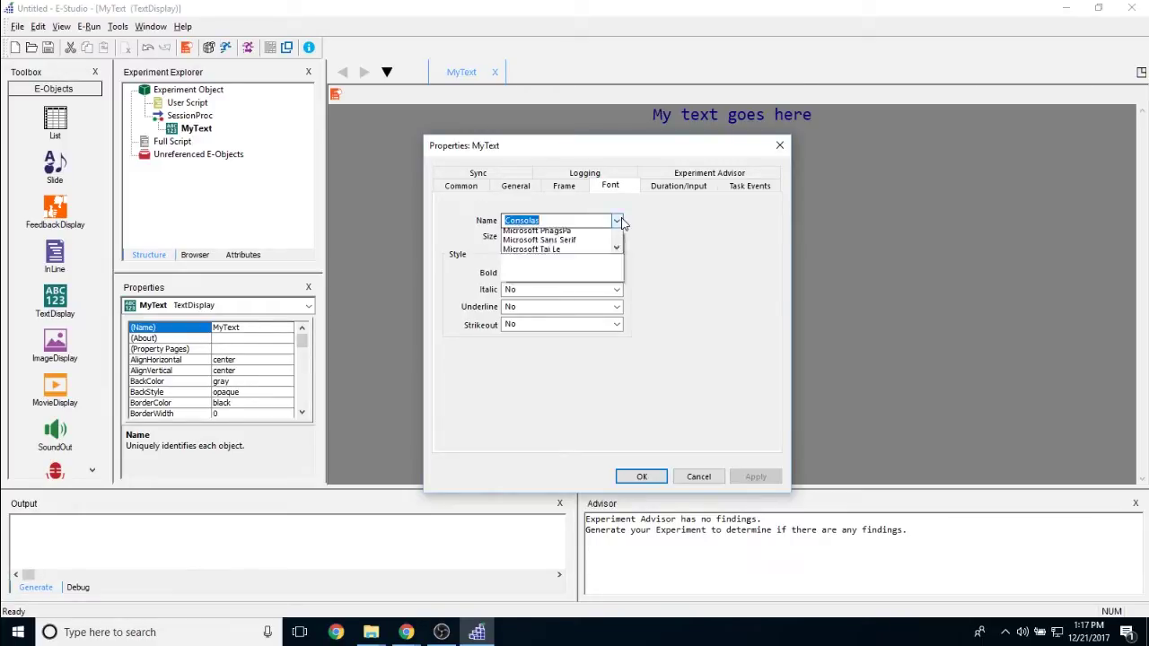
pyautogui.moveTo(618, 328); pyautogui.dragTo(685, 270)
pyautogui.click(685, 269)
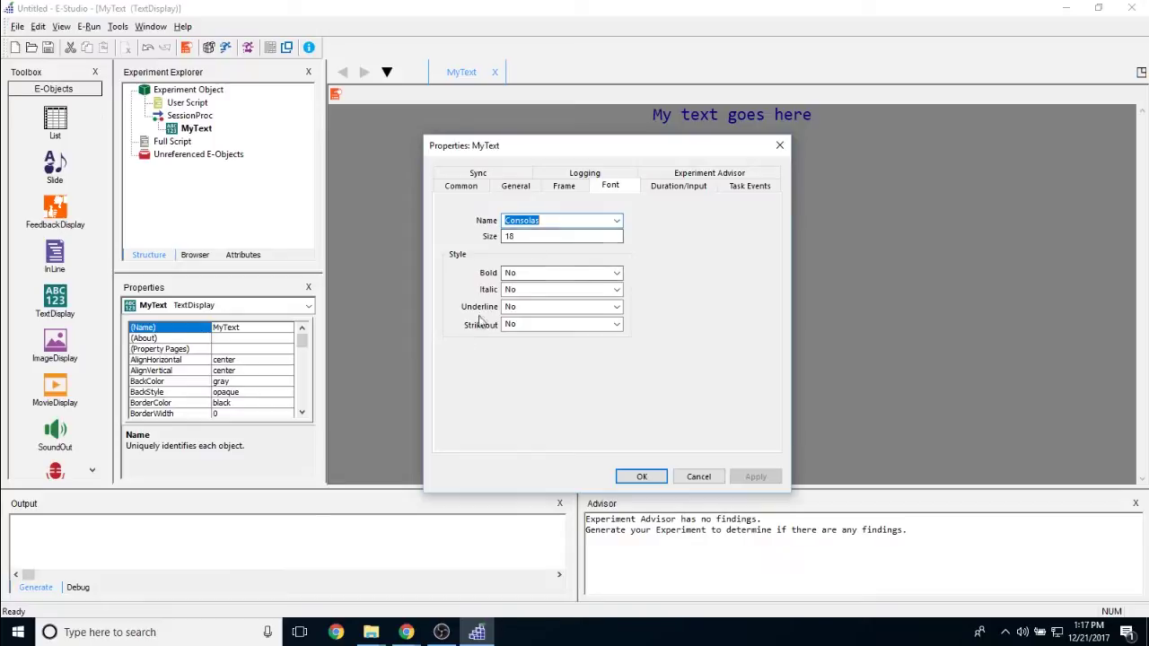
pyautogui.click(532, 237)
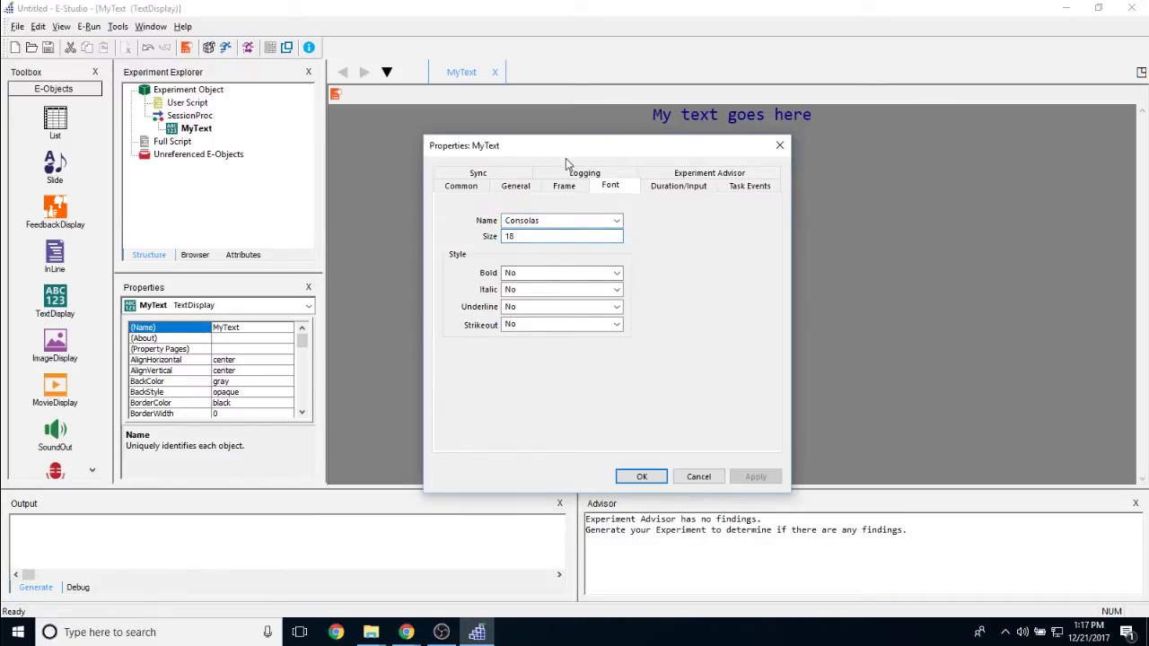
pyautogui.moveTo(566, 159); pyautogui.dragTo(575, 149)
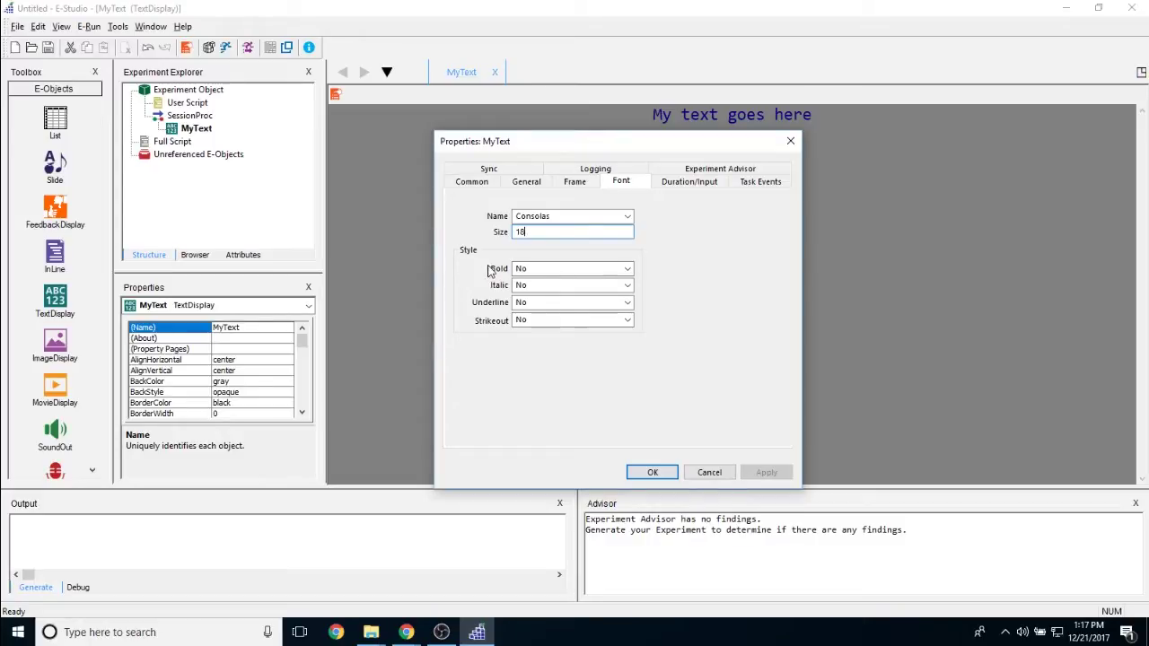
pyautogui.click(627, 268)
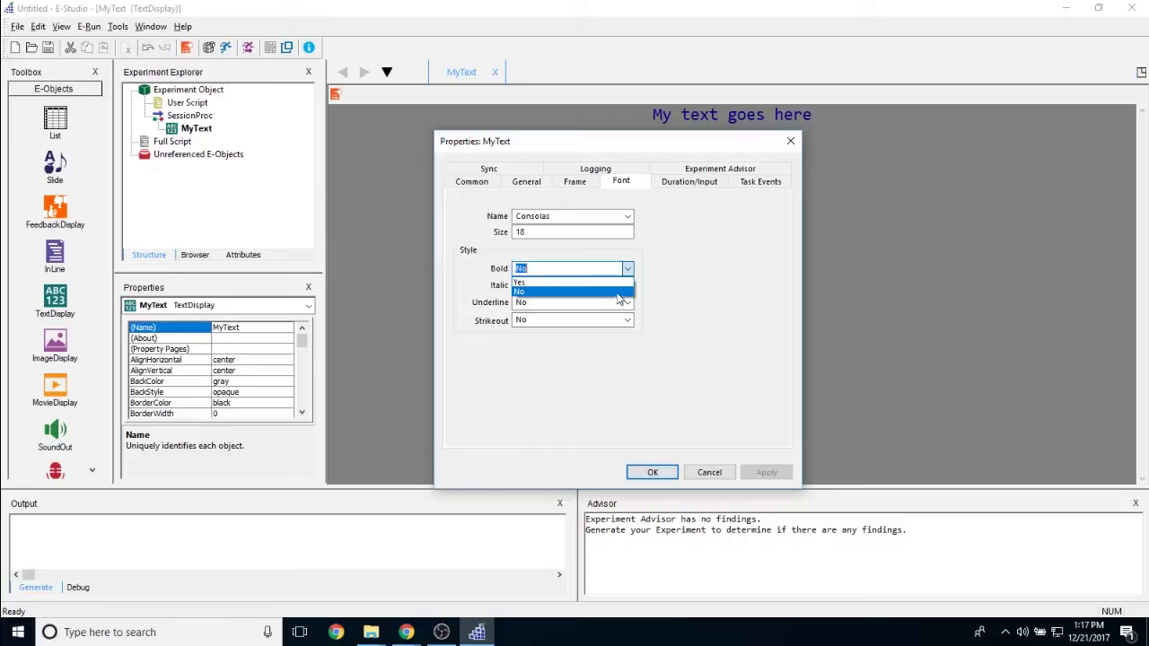
pyautogui.click(610, 263)
pyautogui.click(581, 269)
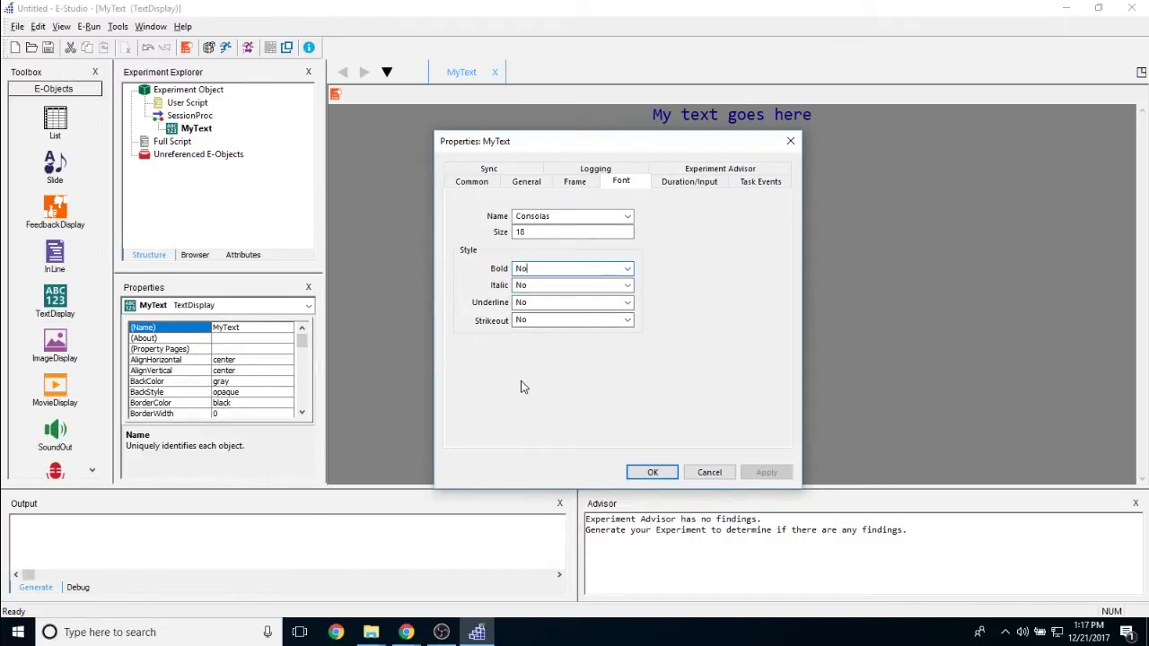
# Keep Data Logging (none), Timing Mode Event, PreRelease same as duration, then add an input mask
pyautogui.click(675, 183)
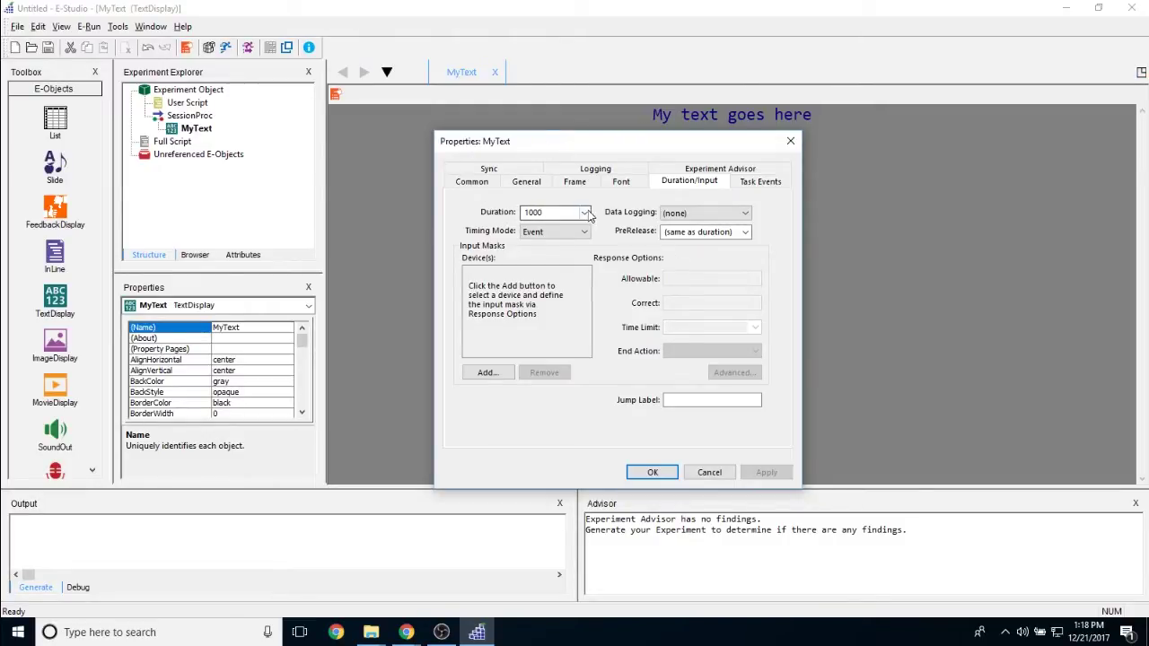
pyautogui.click(720, 213)
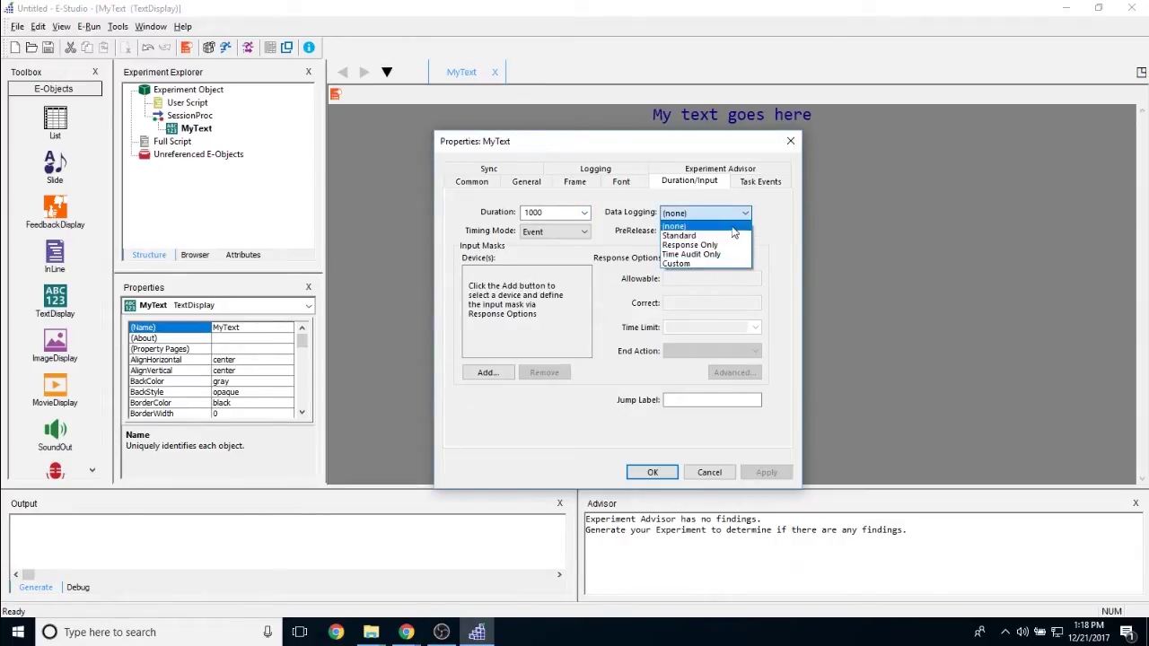
pyautogui.click(585, 232)
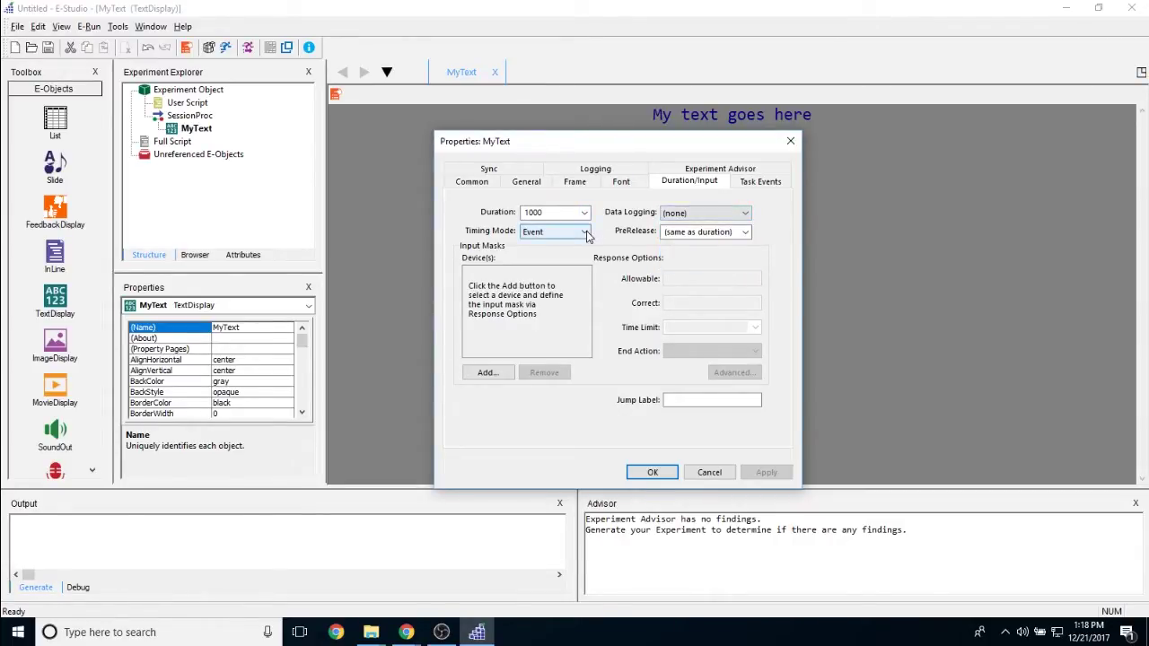
pyautogui.click(584, 233)
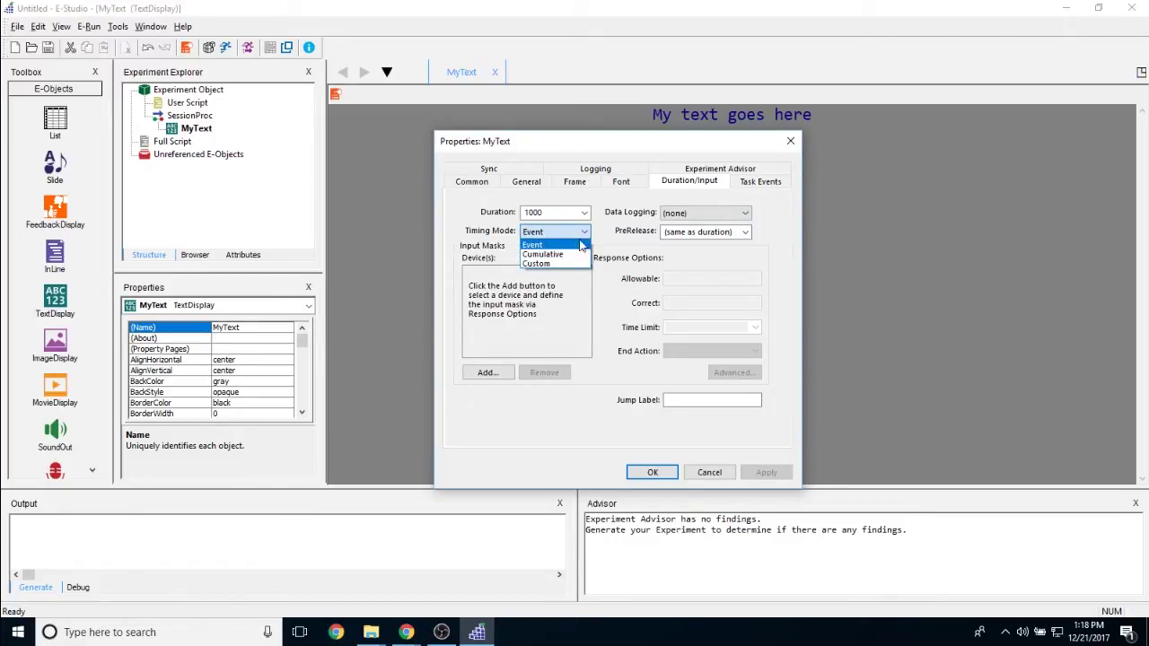
pyautogui.click(582, 235)
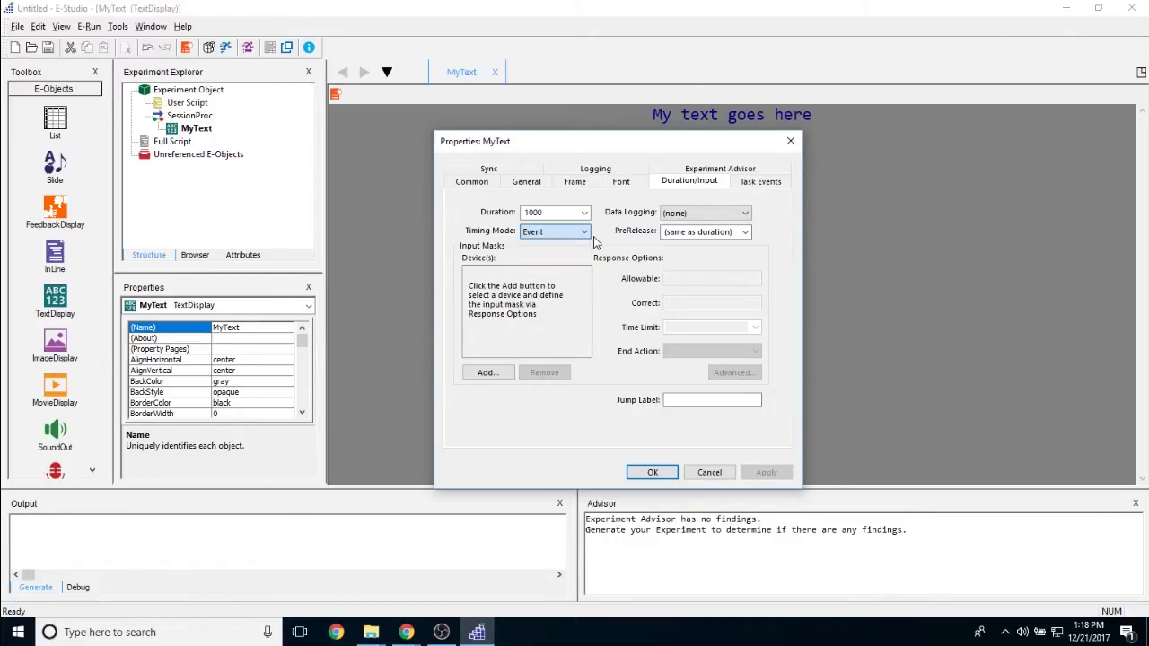
pyautogui.click(750, 235)
pyautogui.click(734, 244)
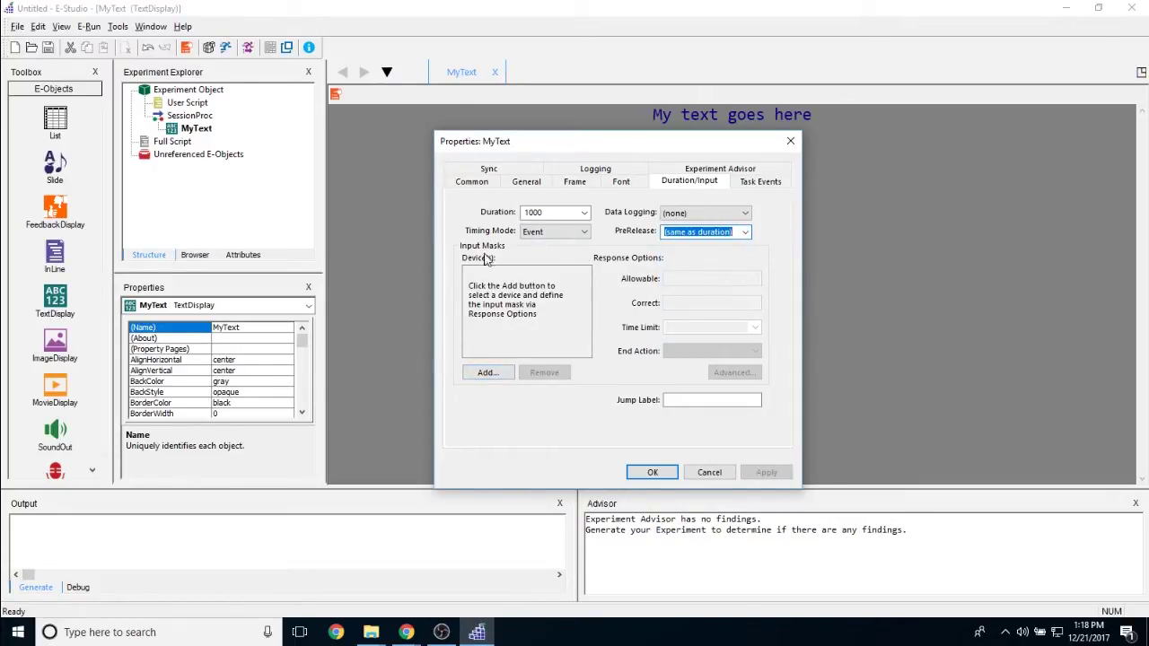
pyautogui.click(482, 376)
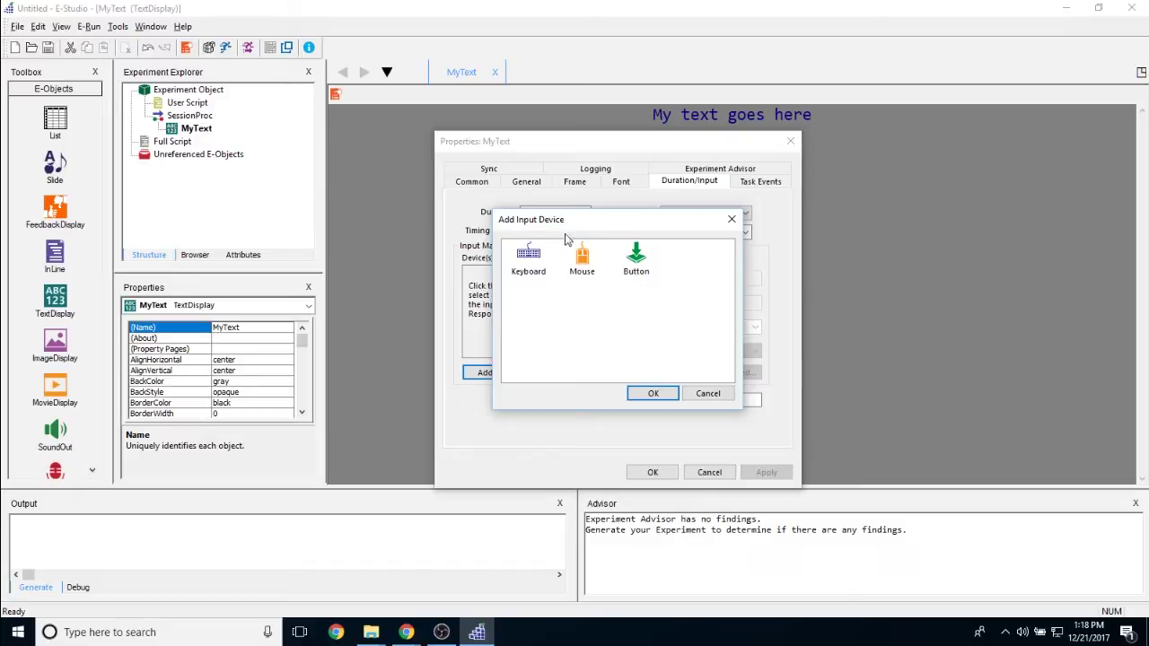
# Add Keyboard as MyText's input device, accepting (ANY) key with no correct response
pyautogui.moveTo(582, 224); pyautogui.dragTo(627, 202)
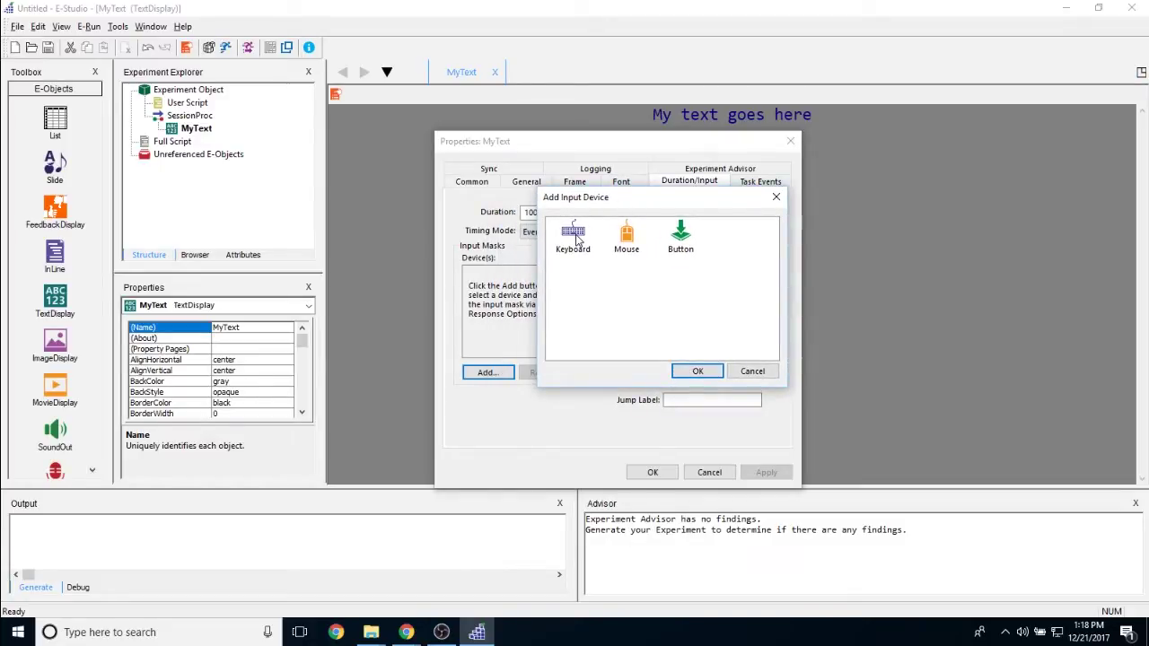
pyautogui.click(574, 235)
pyautogui.click(626, 235)
pyautogui.click(681, 236)
pyautogui.doubleClick(575, 236)
pyautogui.click(499, 277)
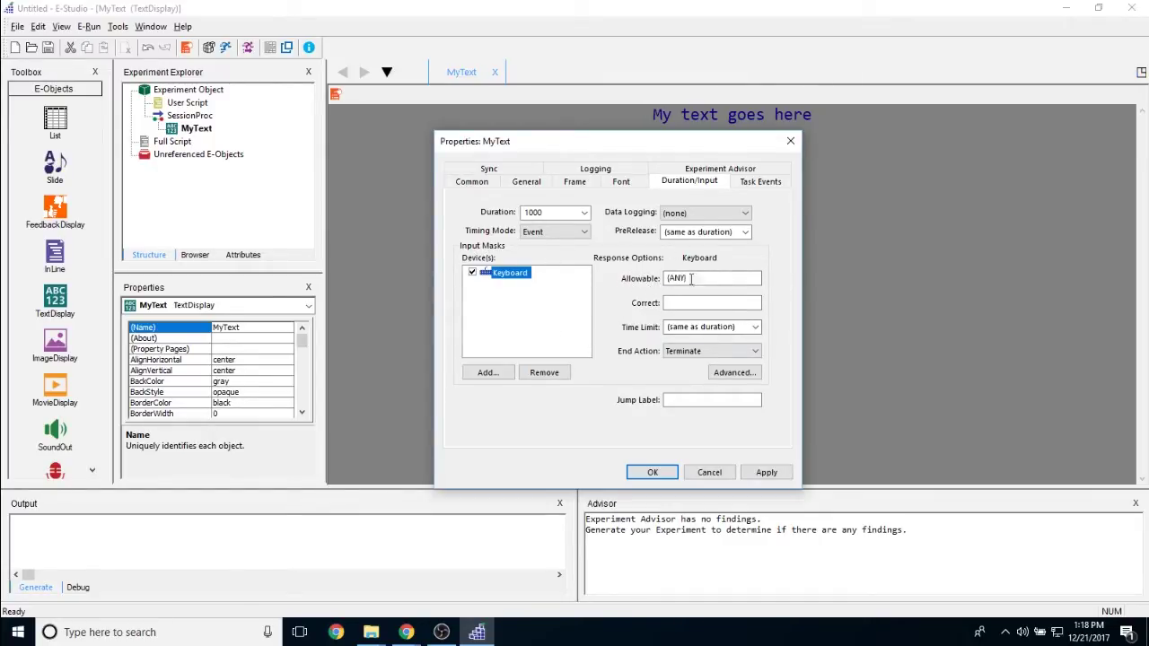
pyautogui.click(720, 279)
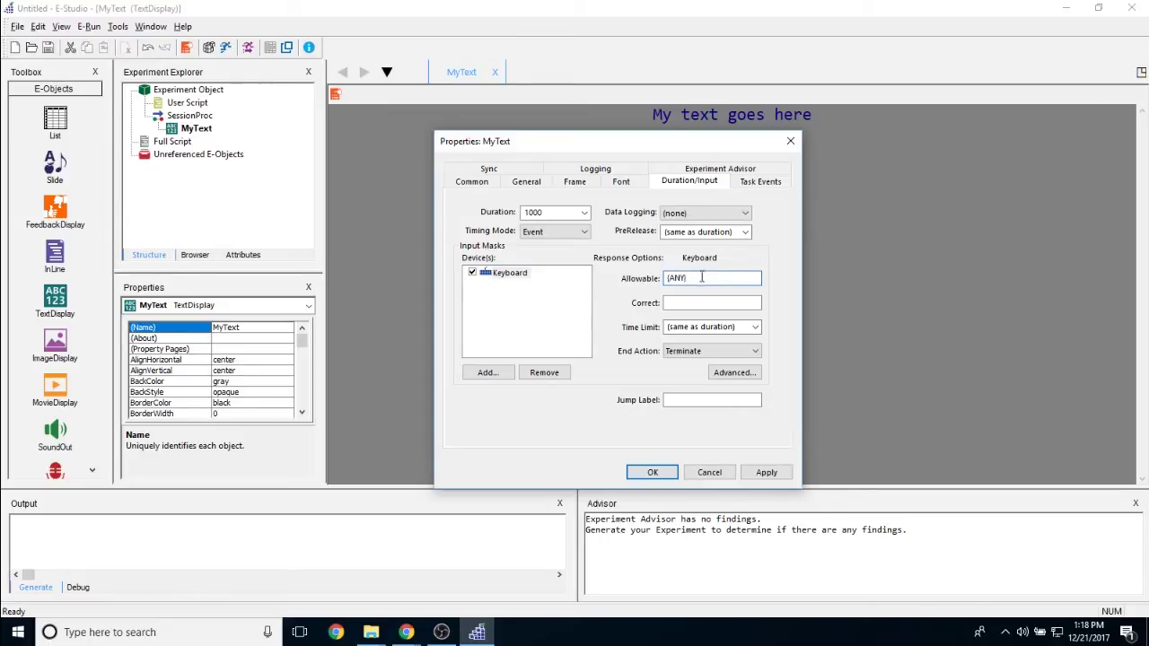
pyautogui.click(690, 305)
pyautogui.moveTo(644, 136); pyautogui.dragTo(602, 139)
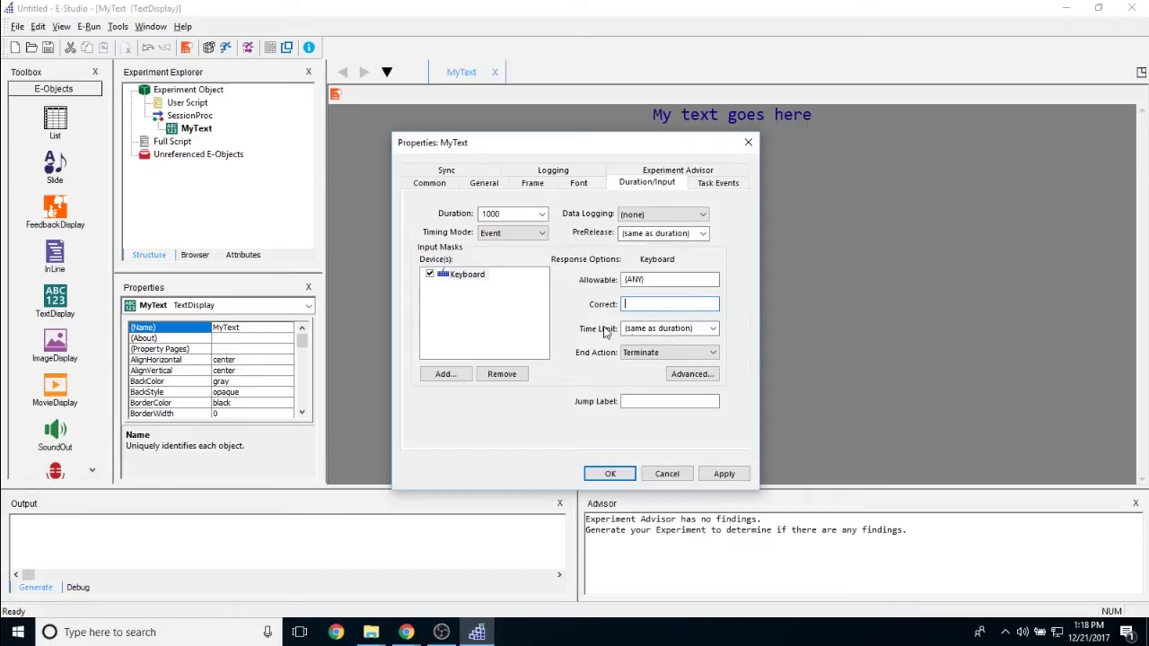
# Enter 5000 as the keyboard response Time Limit, duration staying 1000
pyautogui.click(713, 331)
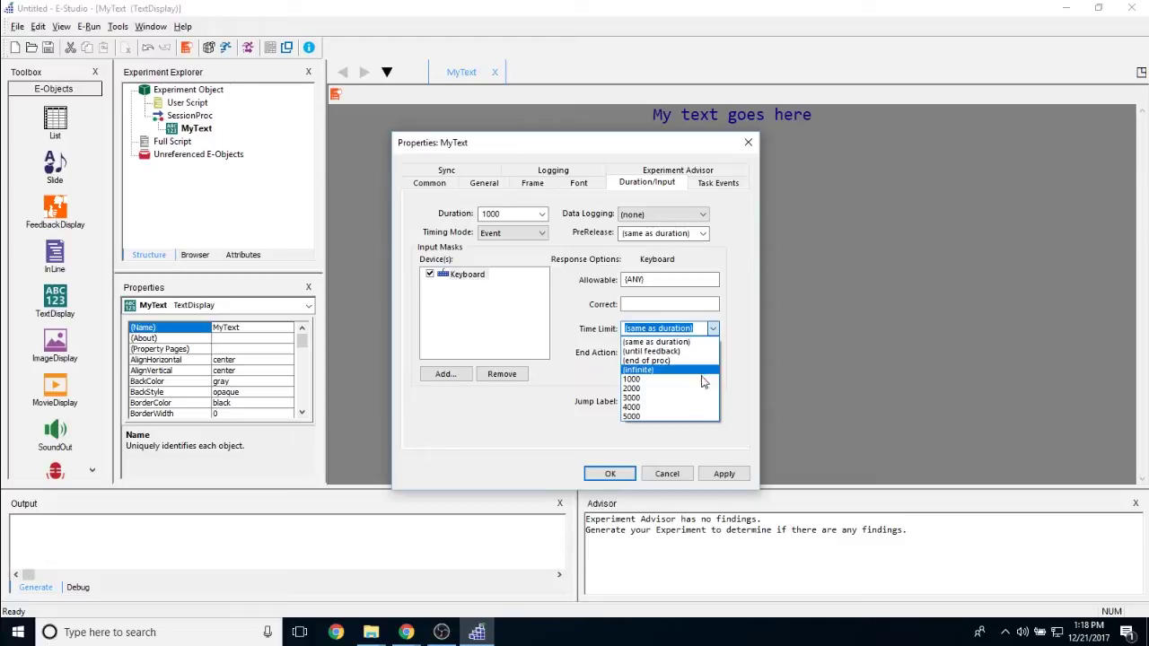
pyautogui.click(700, 329)
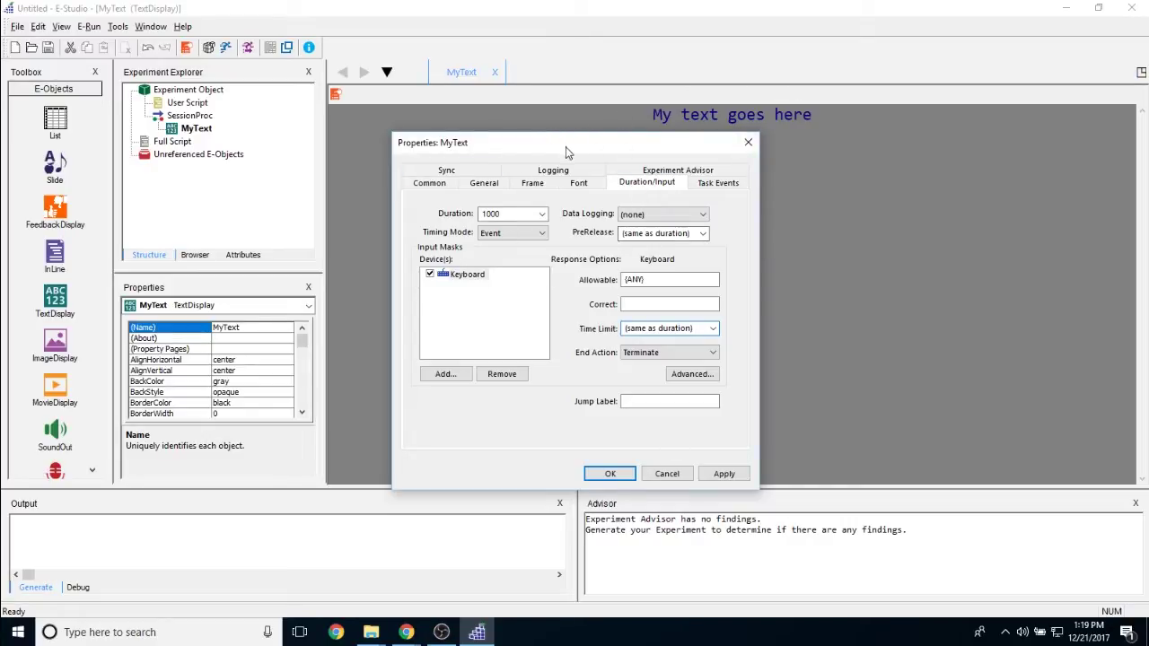
pyautogui.click(514, 212)
pyautogui.click(712, 329)
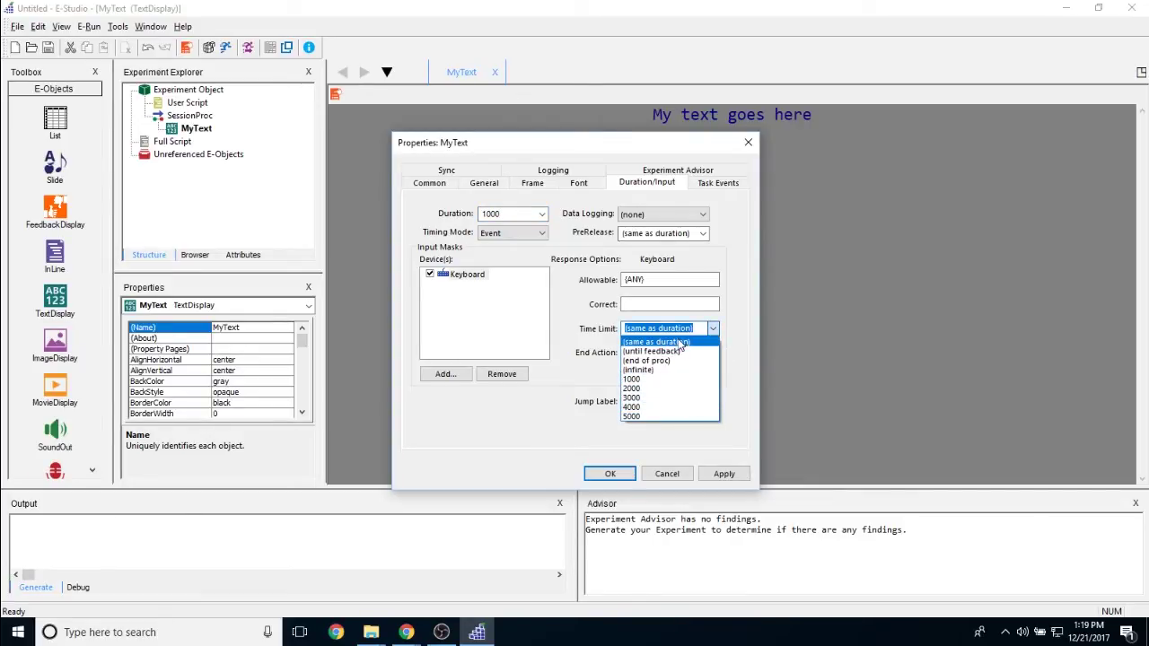
pyautogui.write('5')
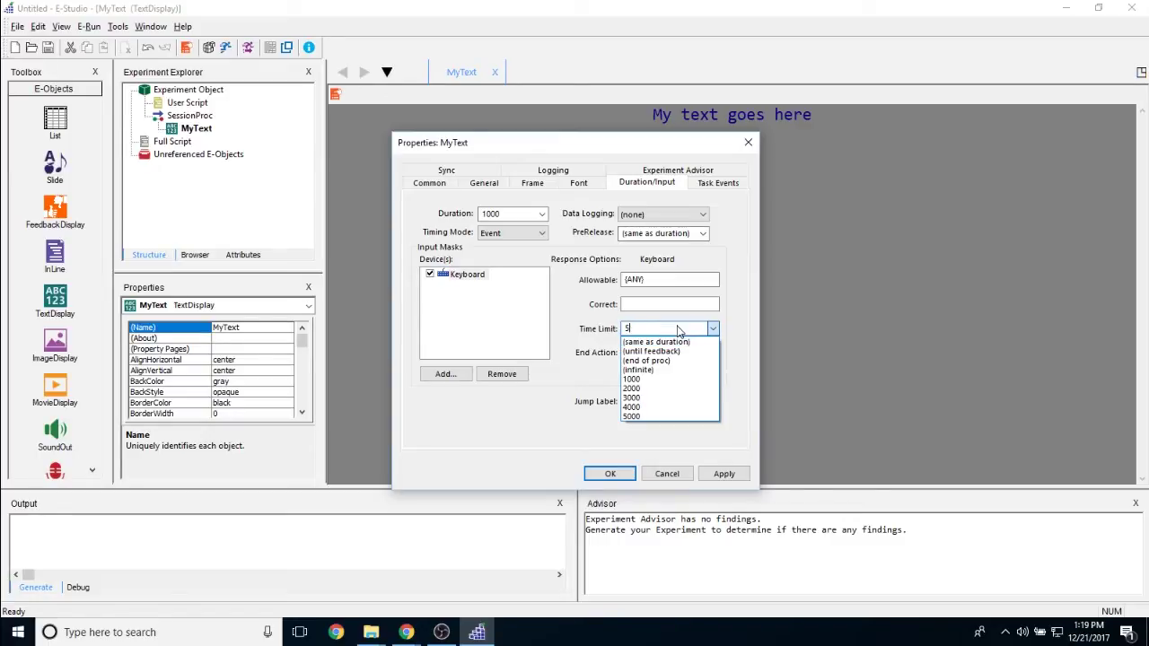
pyautogui.write('000')
pyautogui.press('Return')
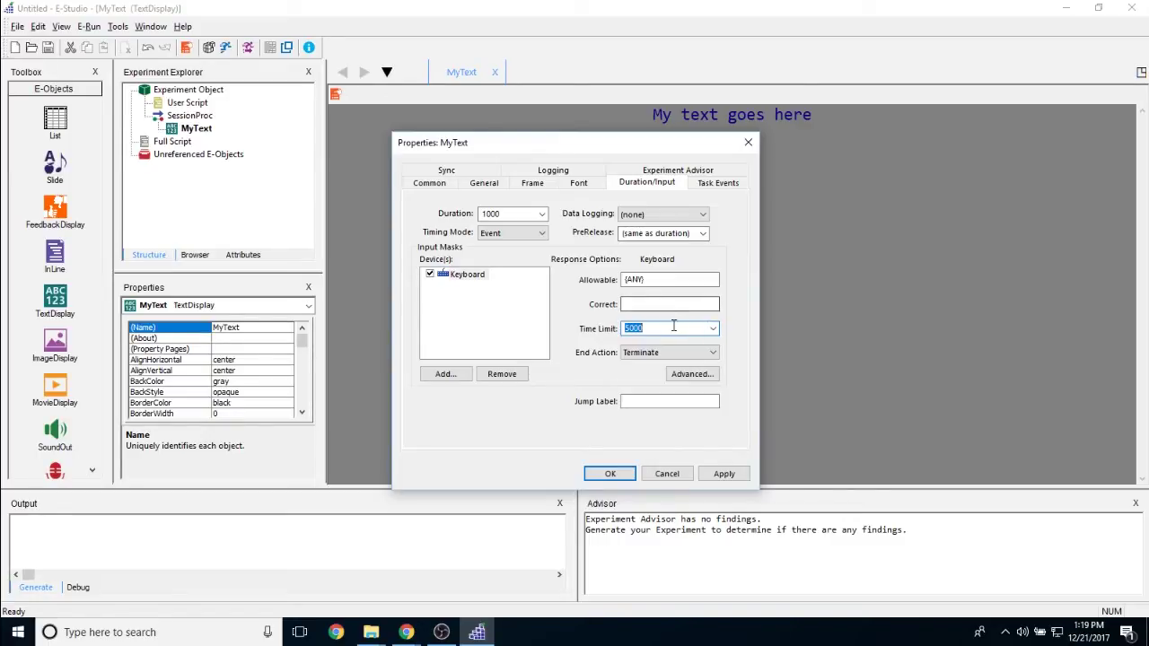
pyautogui.click(672, 329)
# Confirm 5000 in the Time Limit list and keep End Action on Terminate
pyautogui.click(714, 329)
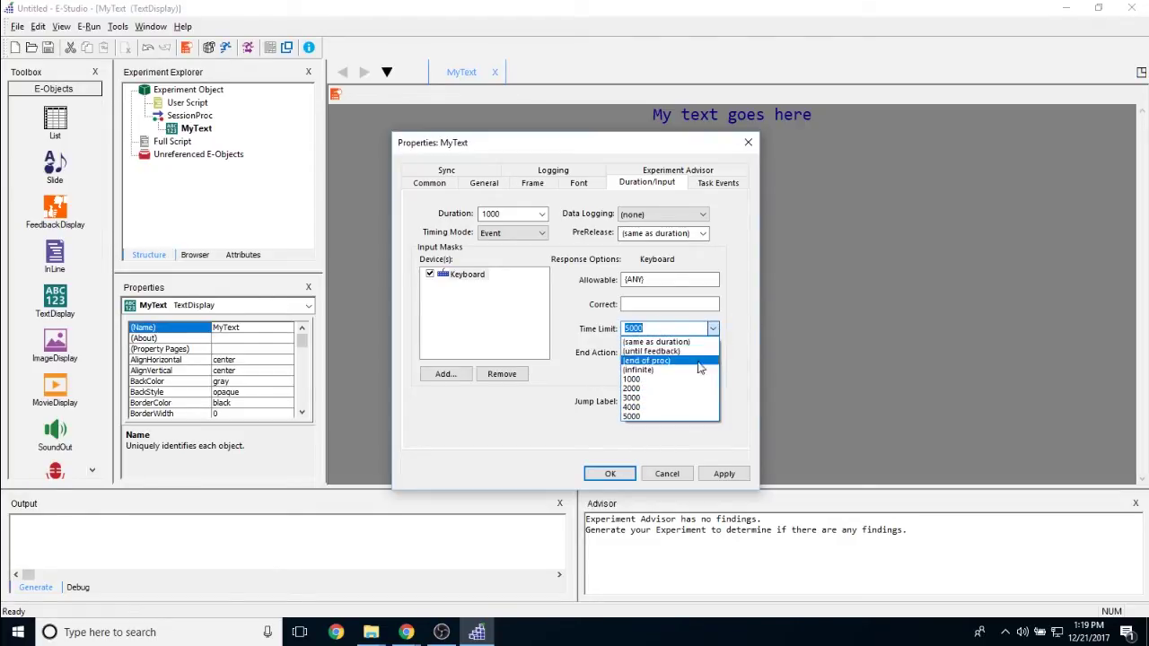
pyautogui.click(686, 421)
pyautogui.click(687, 335)
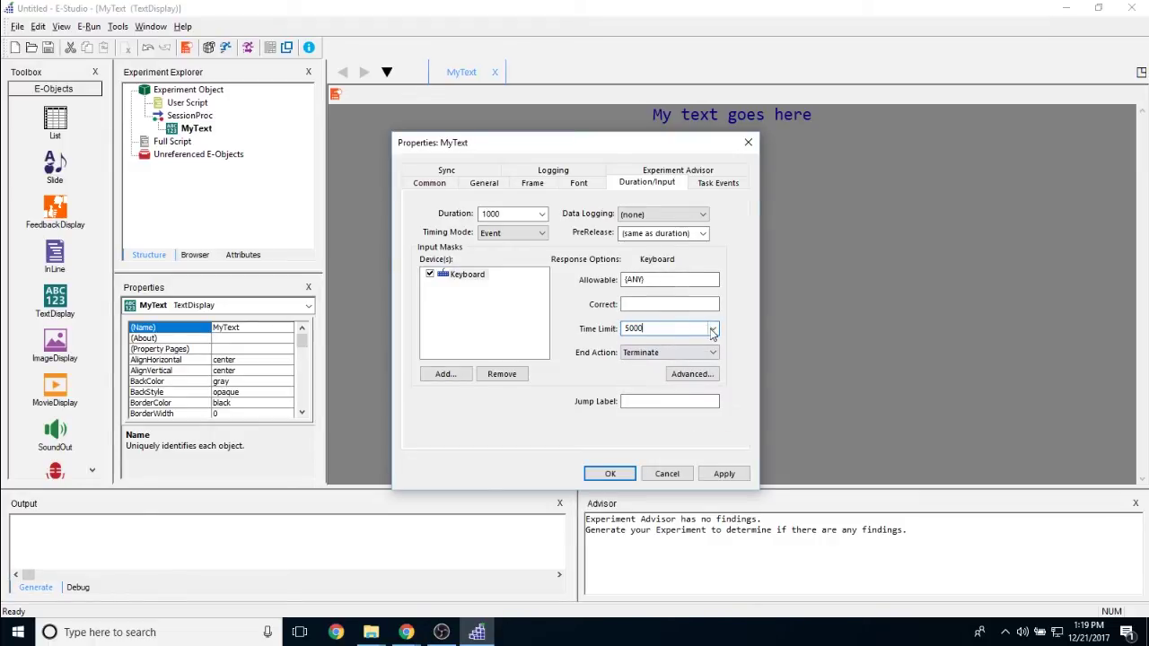
pyautogui.click(712, 329)
pyautogui.click(713, 330)
pyautogui.click(625, 355)
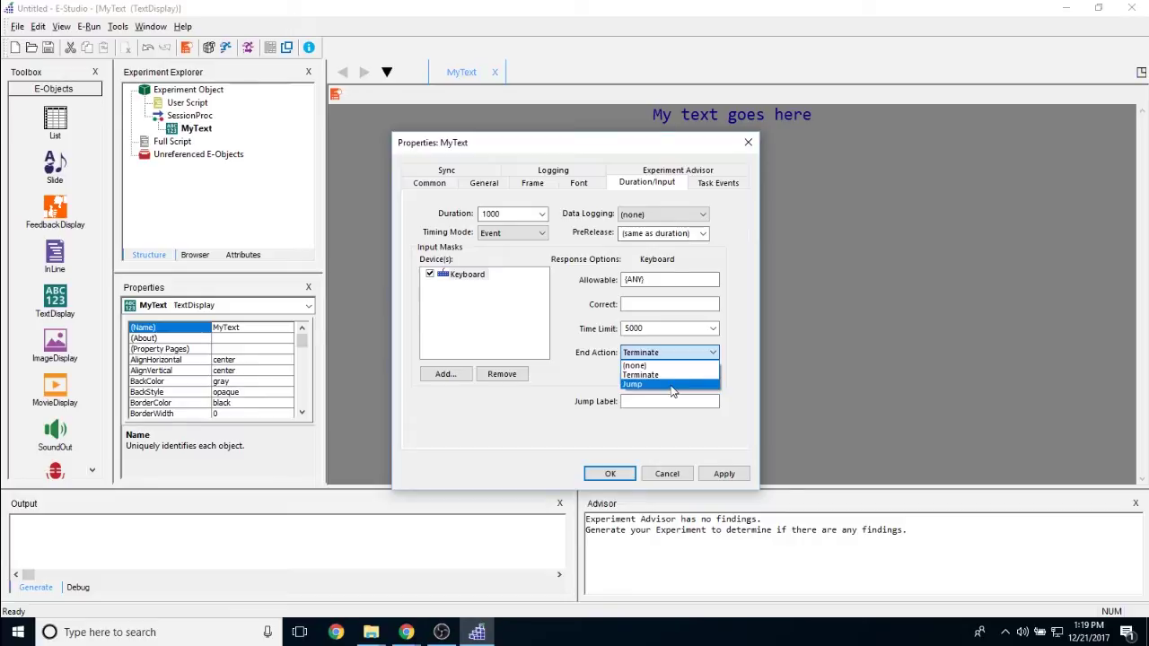
pyautogui.click(680, 375)
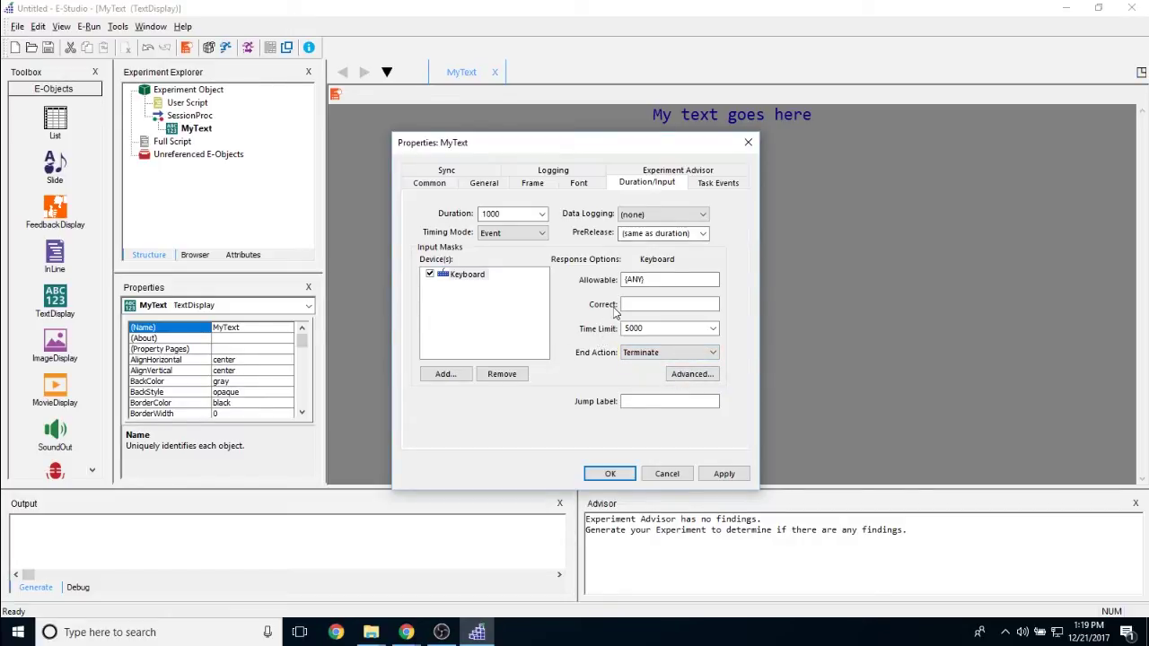
# On Task Events, browse MyText's timing events and select MyText.ActionTime
pyautogui.click(725, 185)
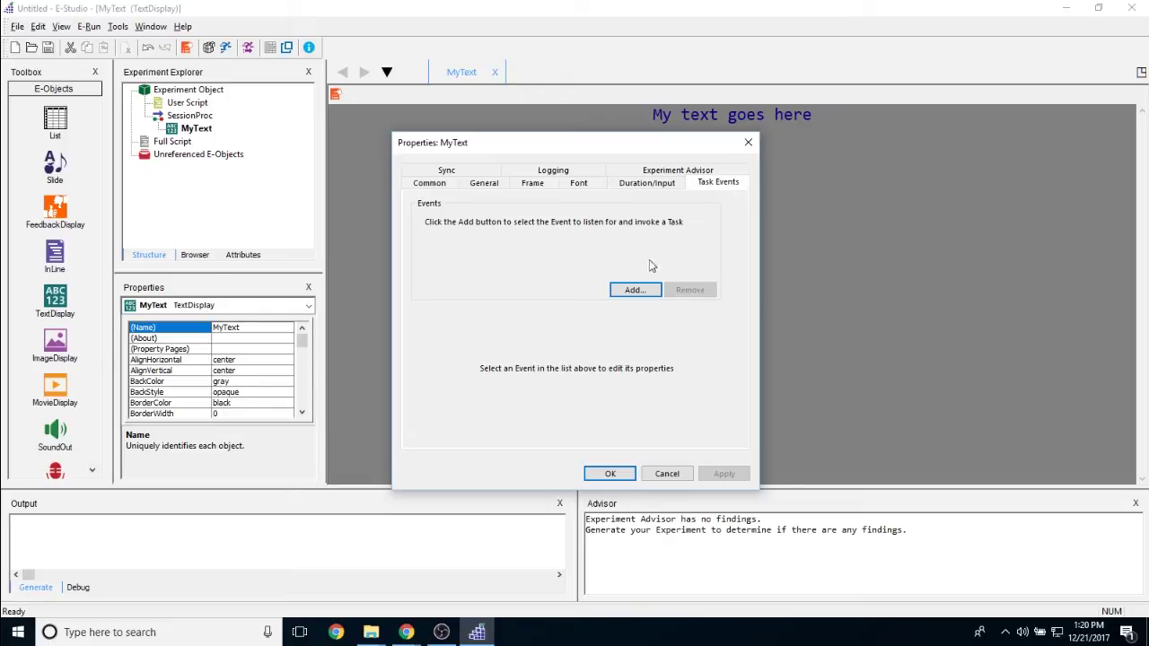
pyautogui.click(634, 289)
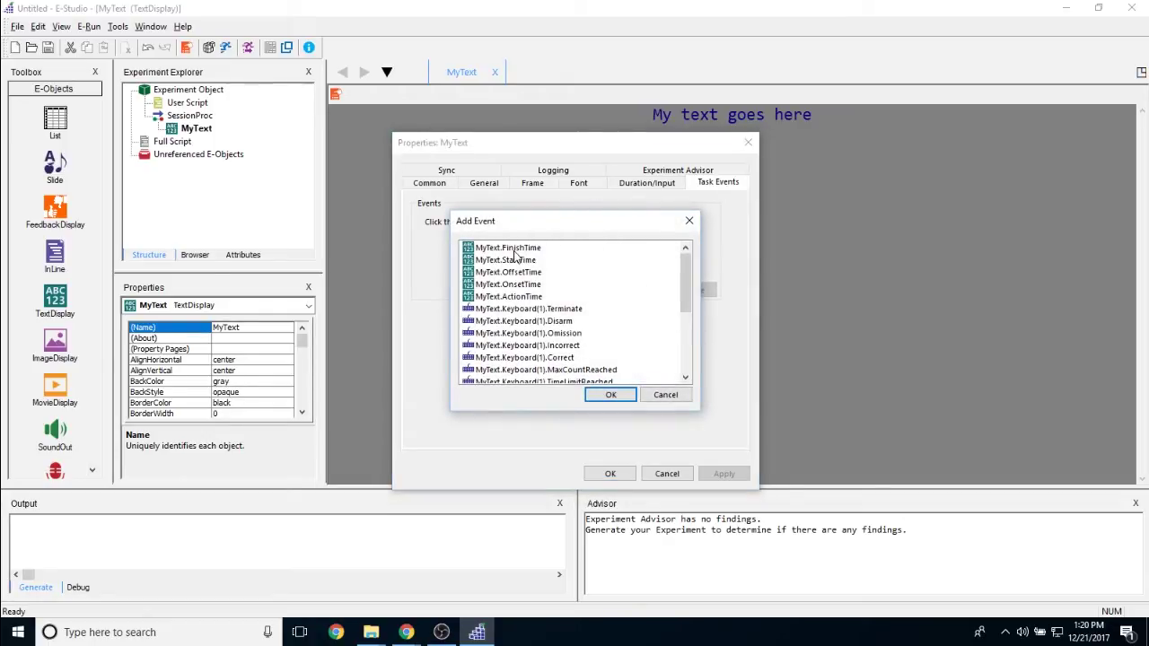
pyautogui.click(514, 251)
pyautogui.click(514, 261)
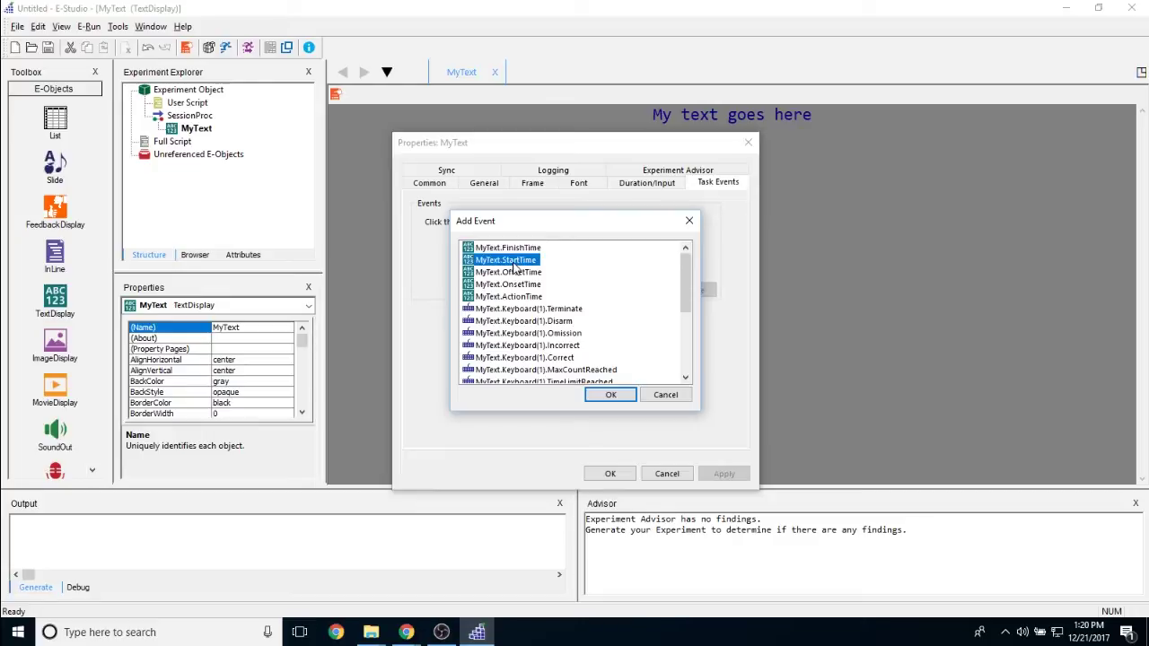
pyautogui.click(537, 285)
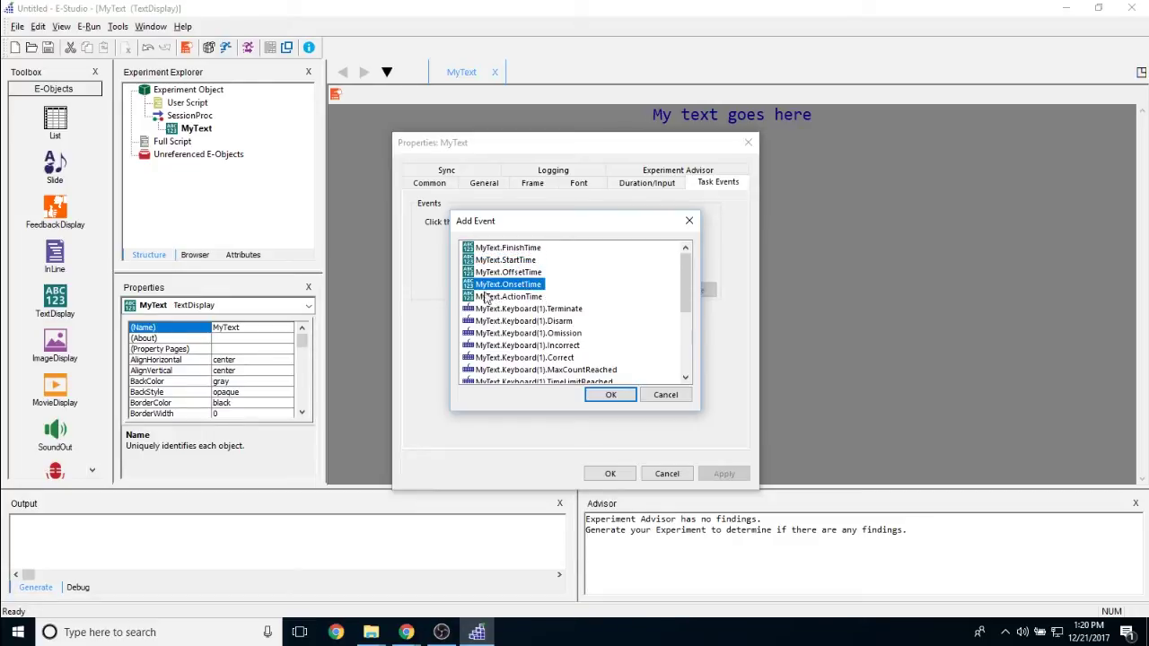
pyautogui.click(530, 272)
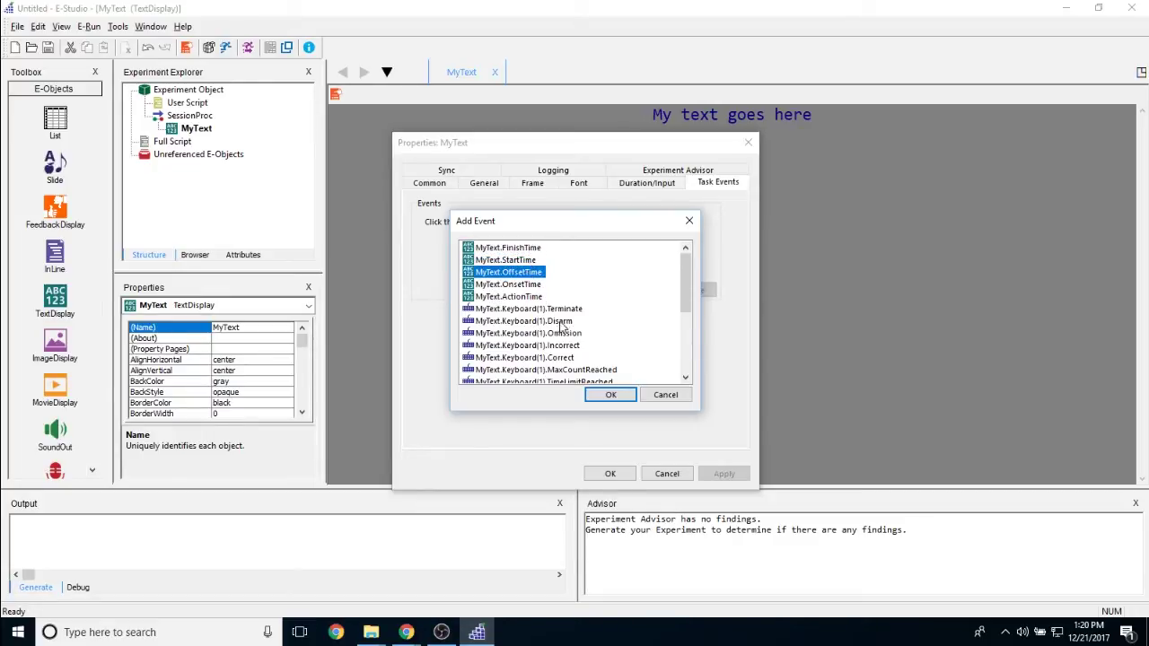
pyautogui.click(505, 260)
pyautogui.click(531, 299)
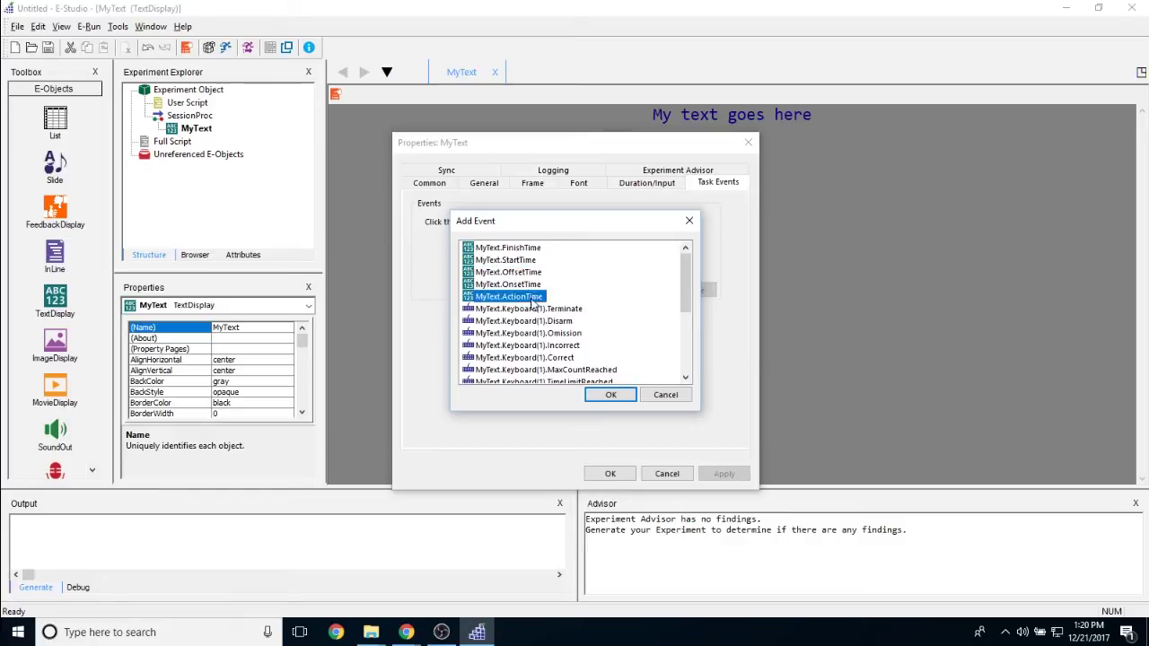
pyautogui.moveTo(686, 263)
pyautogui.mouseDown()
pyautogui.moveTo(696, 296)
pyautogui.moveTo(684, 331)
pyautogui.moveTo(685, 260)
pyautogui.mouseUp()
# Confirm ActionTime and dismiss the 'Please choose a Task' warning, leaving no events
pyautogui.click(610, 395)
pyautogui.click(664, 172)
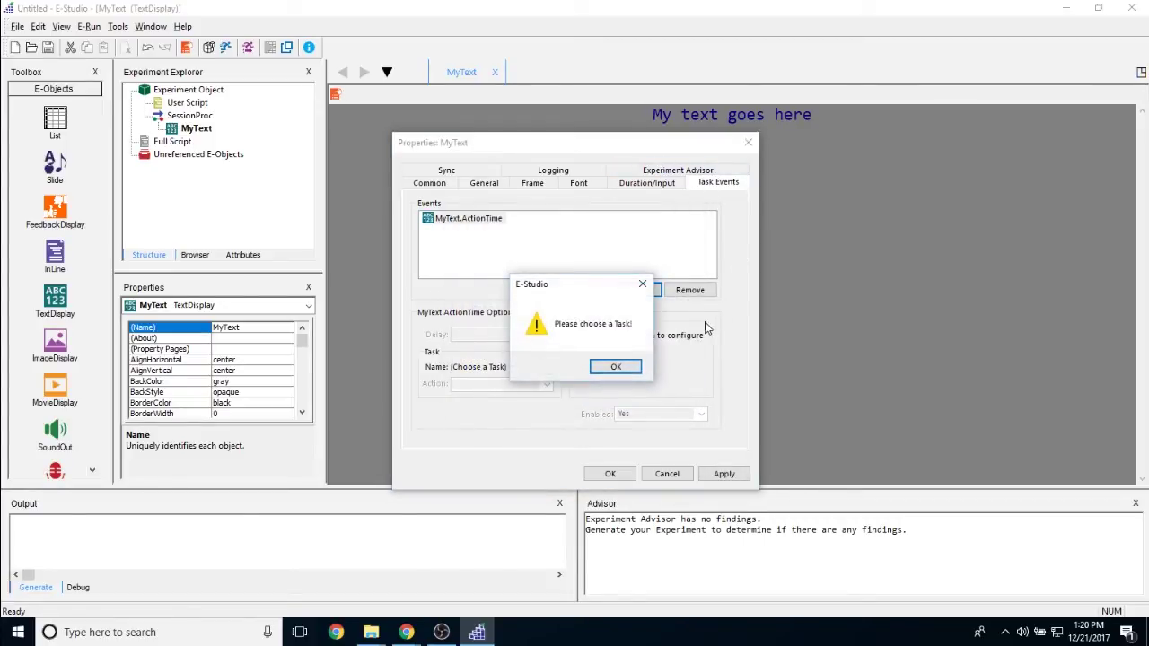
pyautogui.click(629, 365)
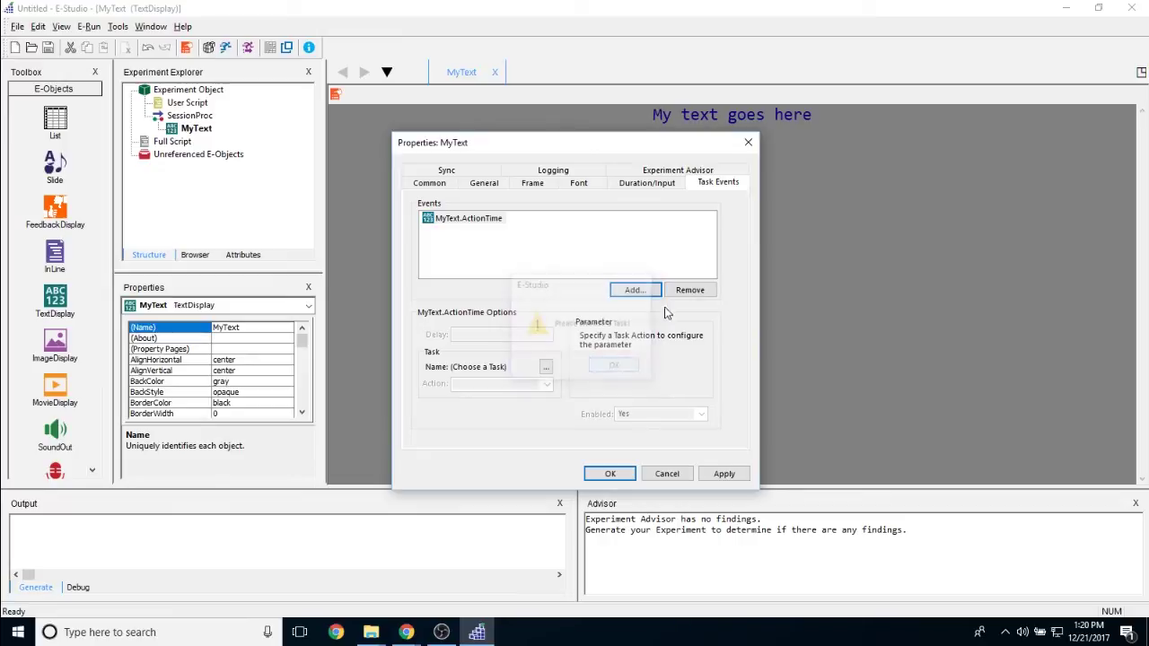
# Review Experiment Advisor and Logging, ending on Sync: onset vertical blank, offset (none)
pyautogui.click(723, 171)
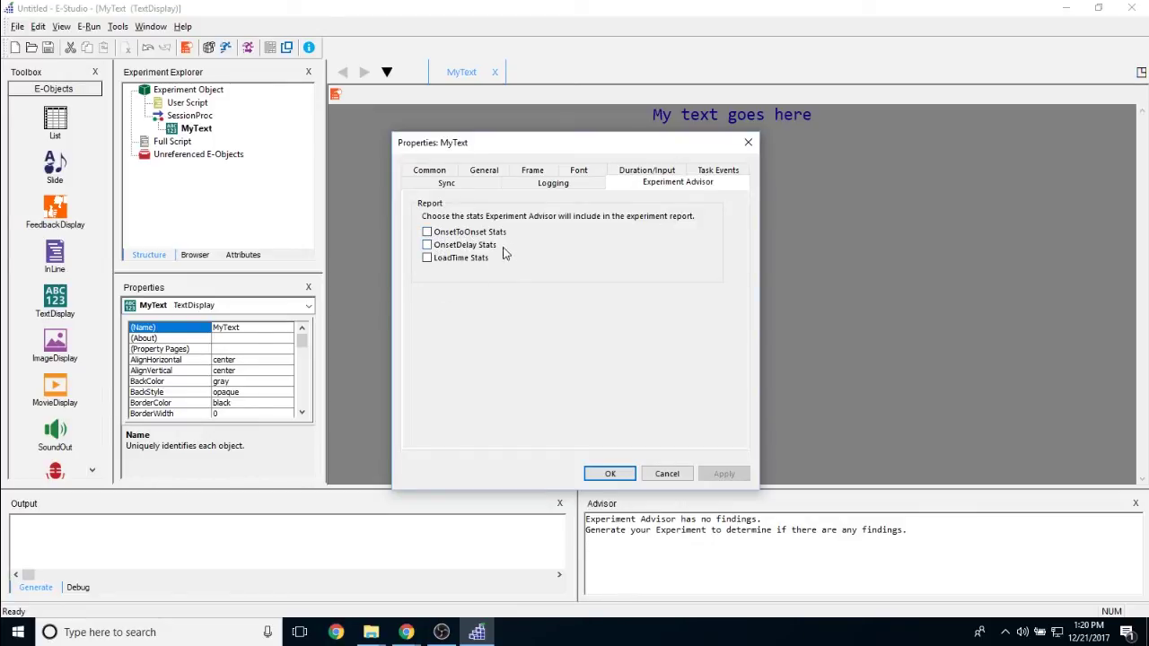
pyautogui.click(551, 186)
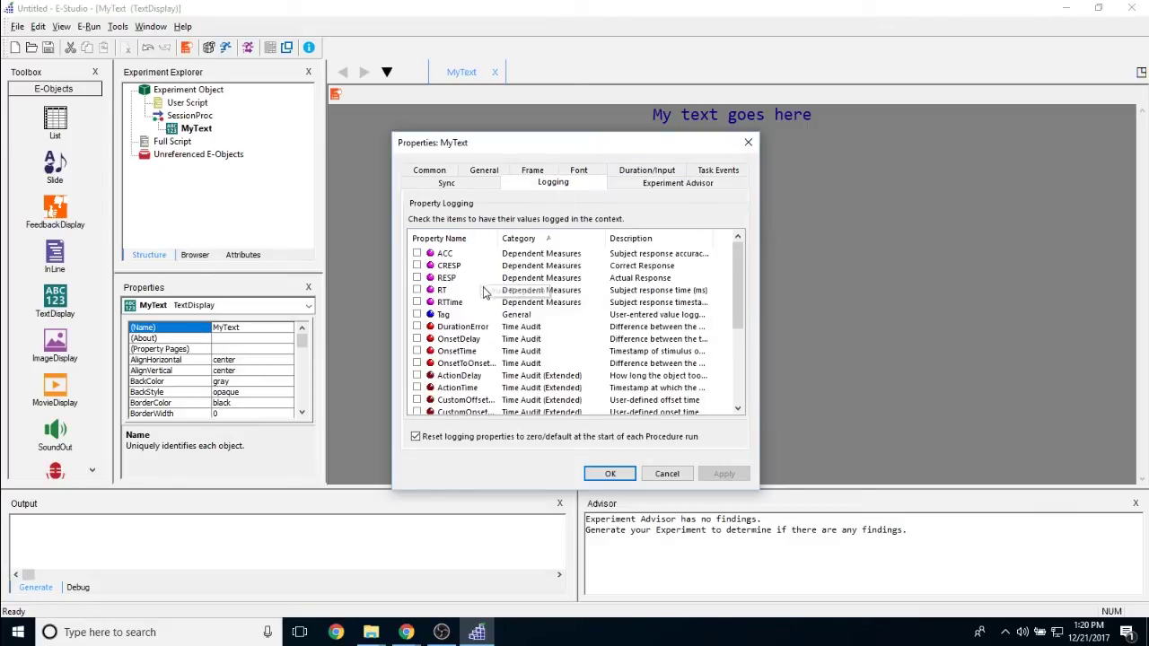
pyautogui.click(463, 184)
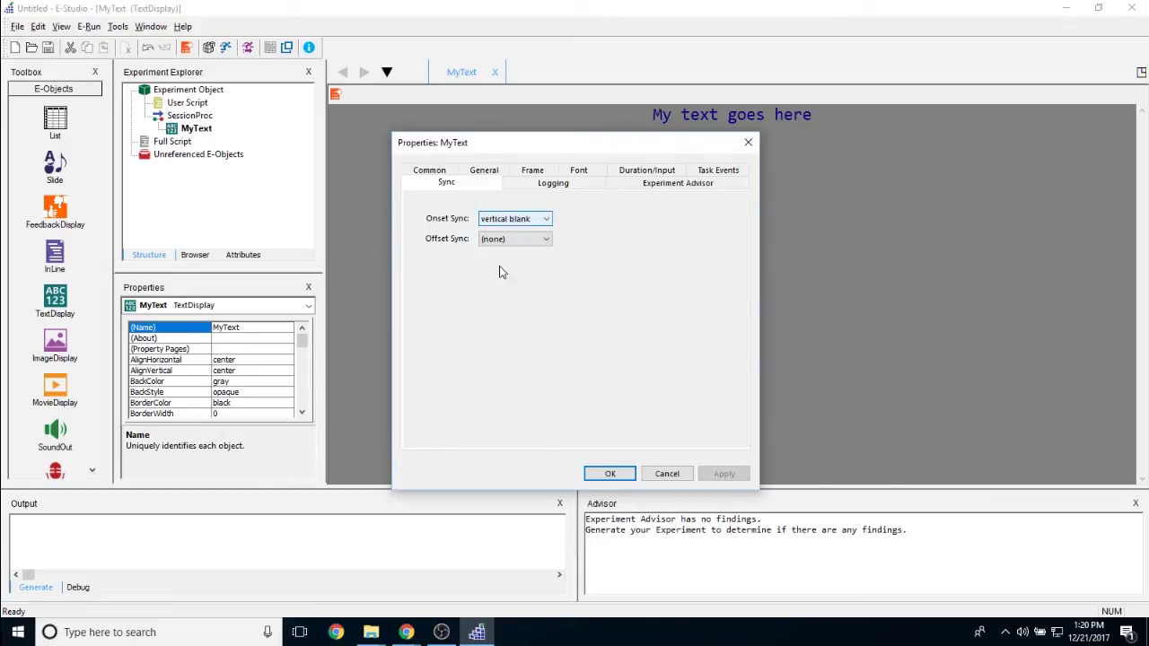
# On the Common tab, review the object name MyText and the Tag and Notes fields
pyautogui.click(430, 170)
pyautogui.doubleClick(536, 208)
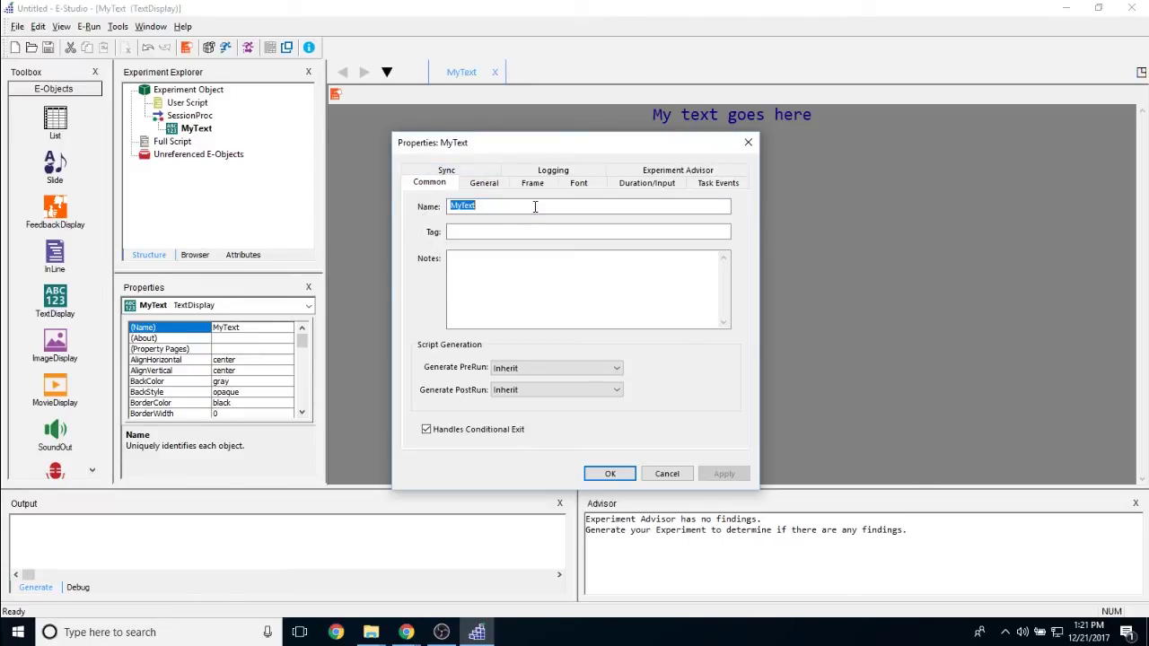
pyautogui.click(516, 236)
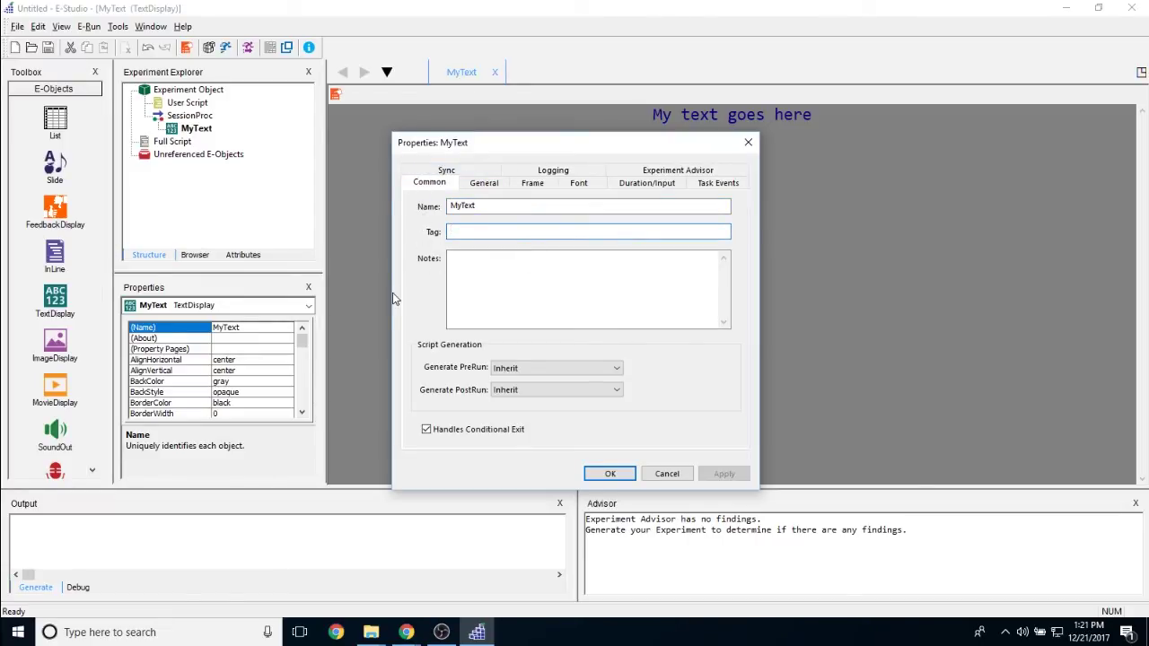
pyautogui.press('Tab')
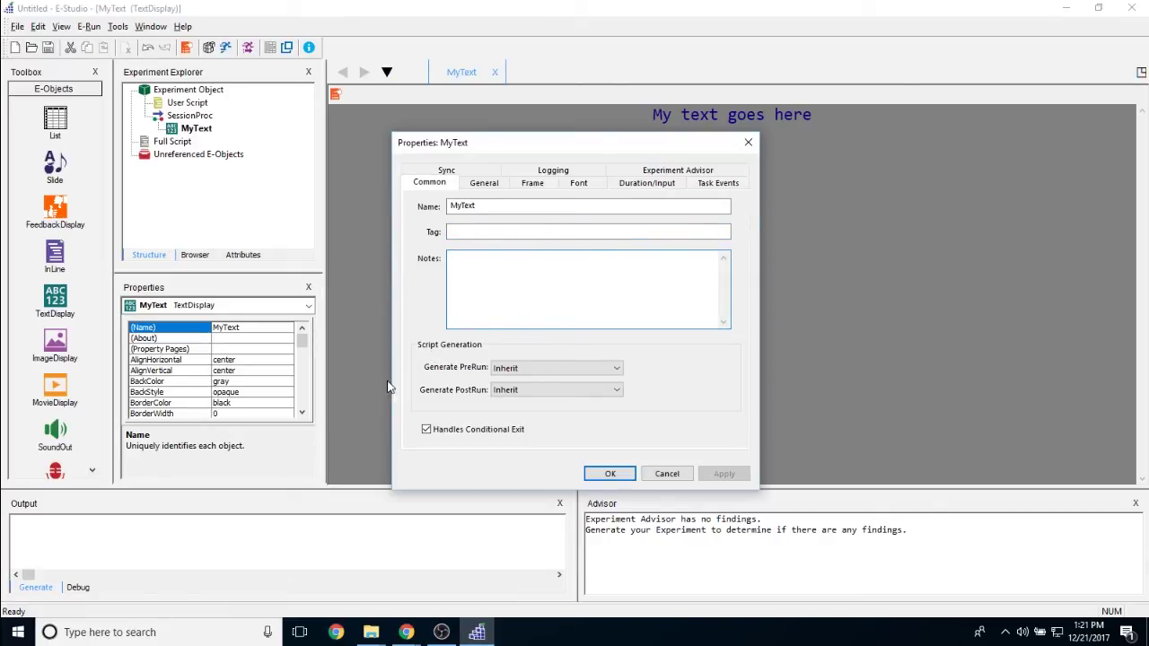
# Try TopOfProcedure for PreRun generation, then keep PreRun and PostRun at Inherit and accept
pyautogui.click(556, 368)
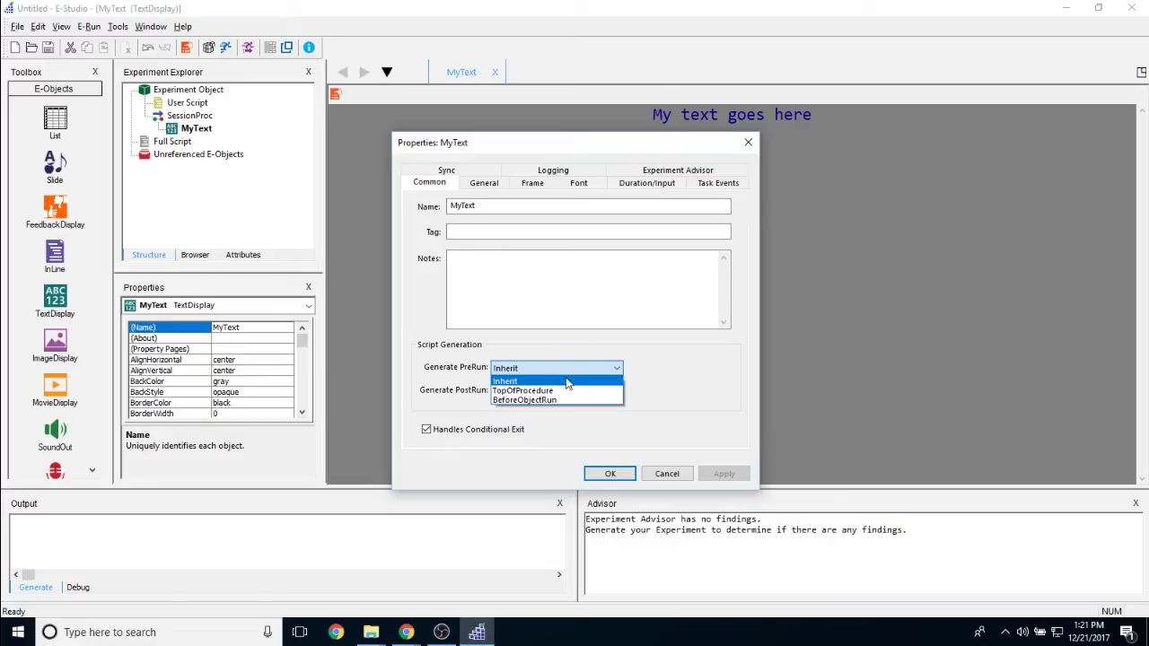
pyautogui.click(566, 391)
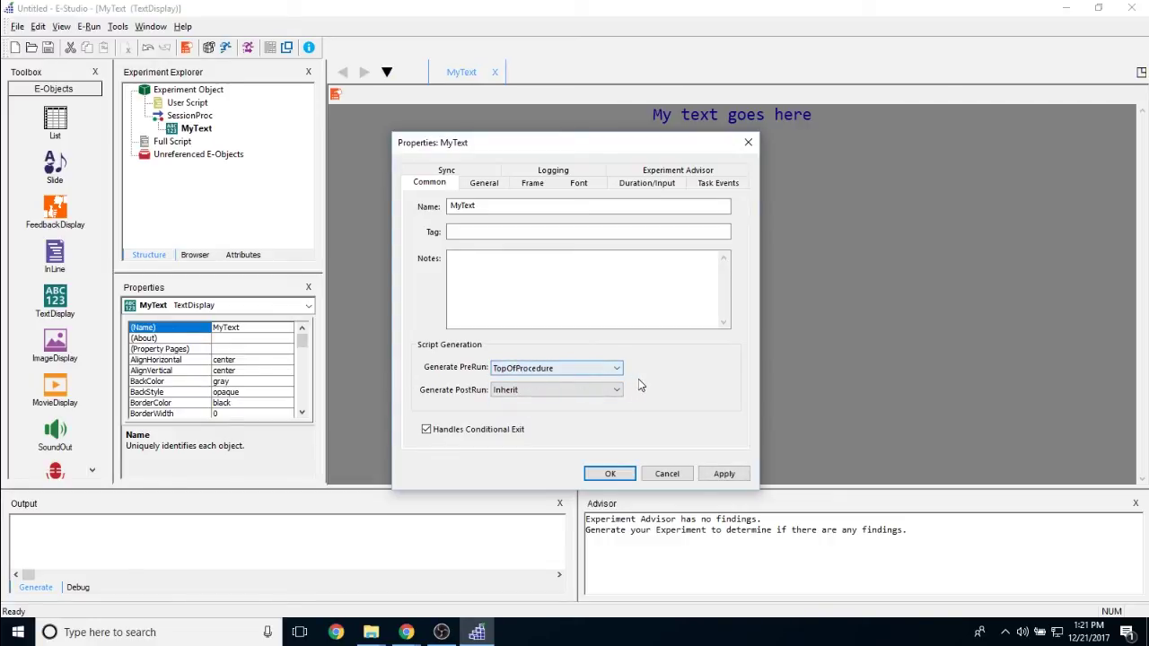
pyautogui.click(508, 395)
pyautogui.click(565, 370)
pyautogui.click(575, 371)
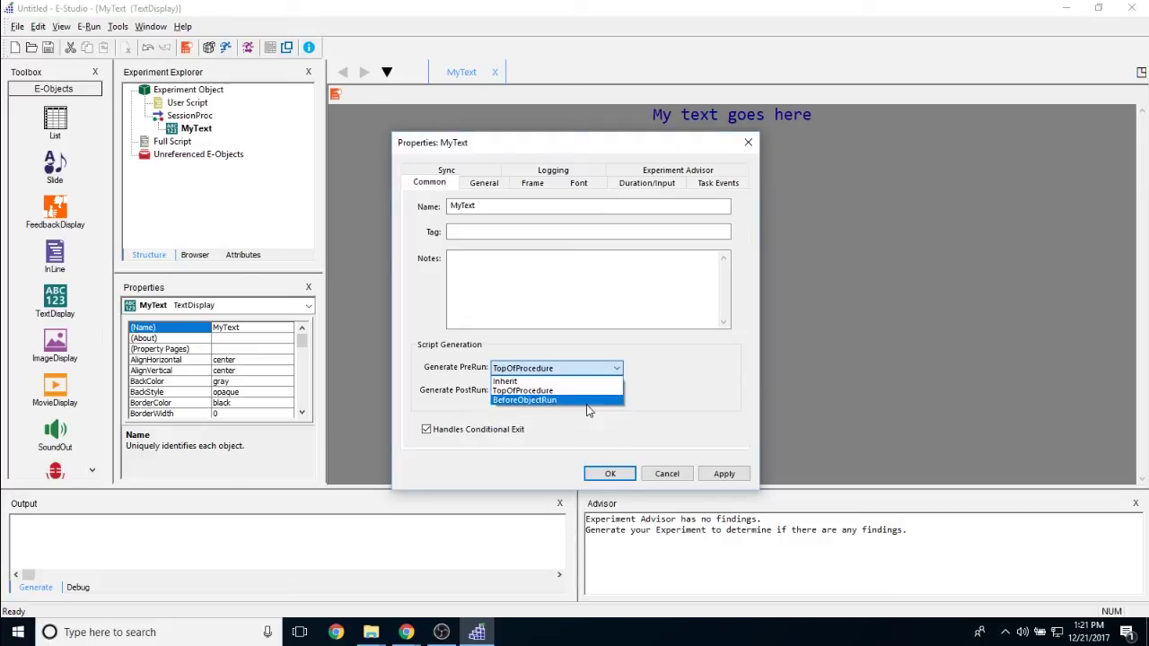
pyautogui.click(594, 381)
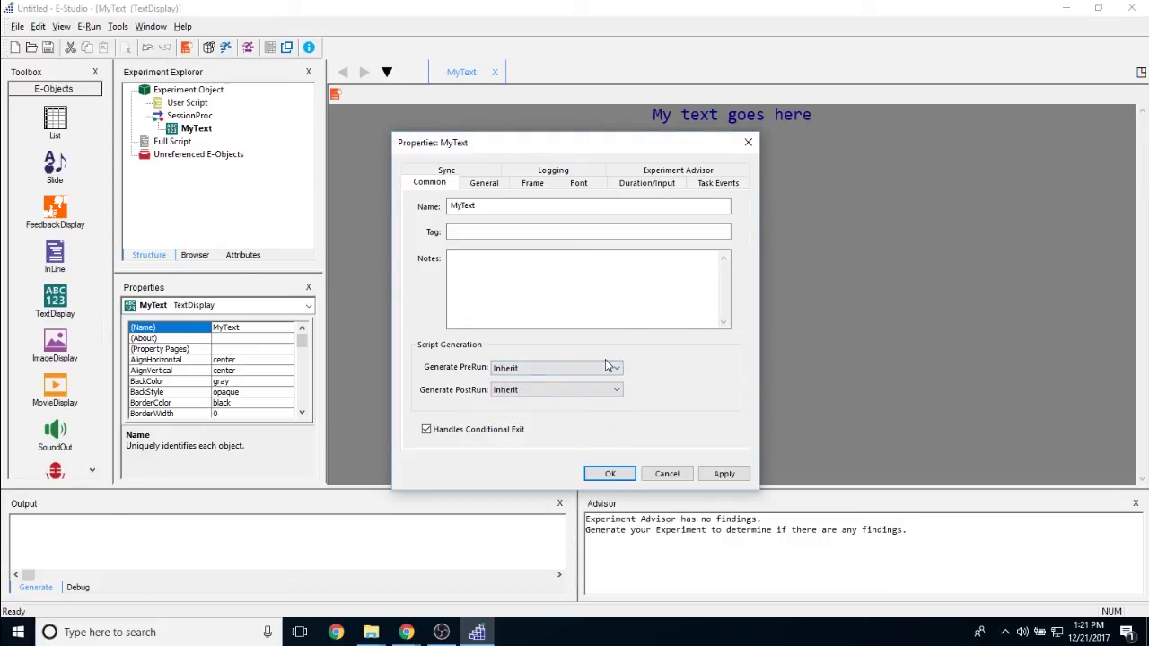
pyautogui.click(499, 368)
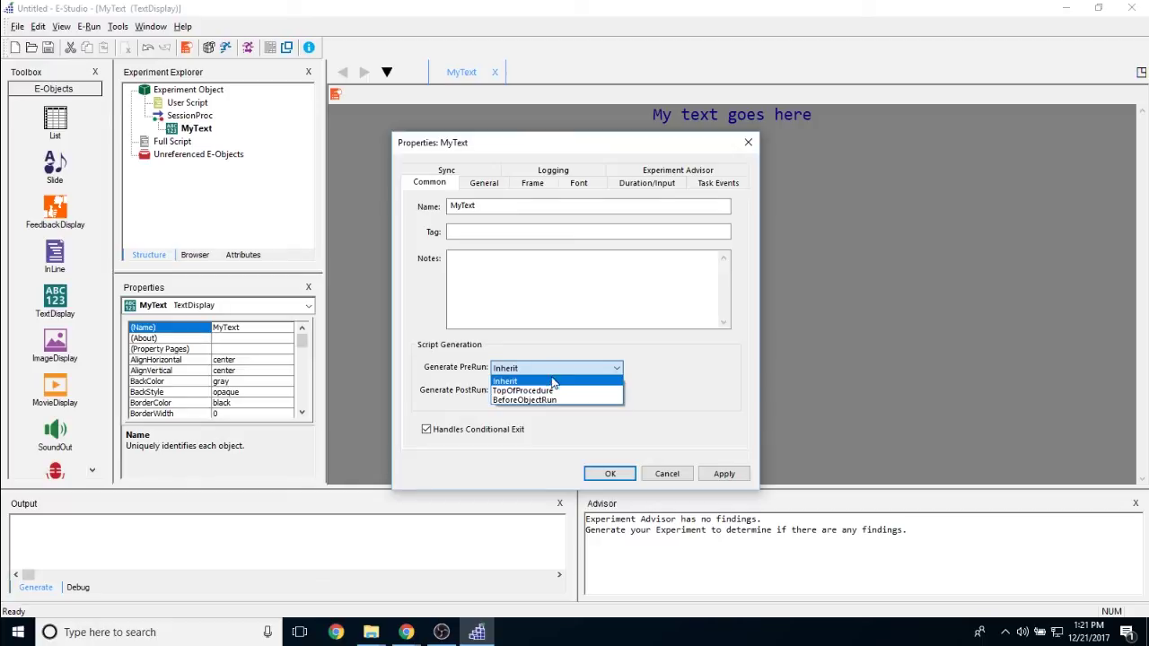
pyautogui.click(551, 381)
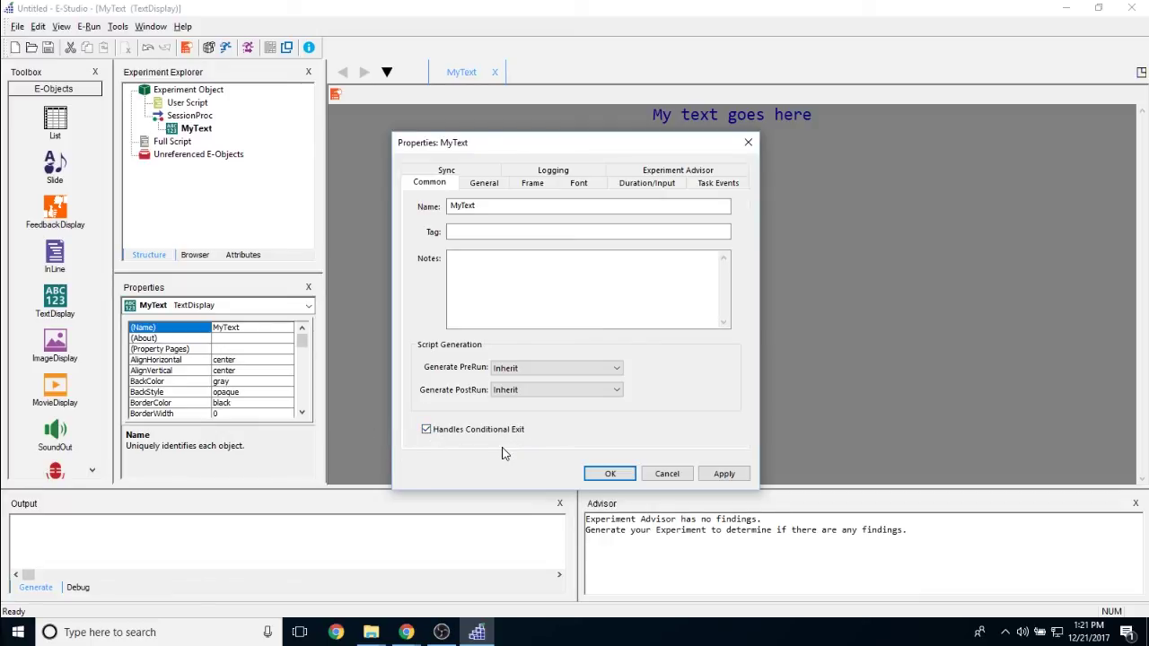
pyautogui.click(610, 474)
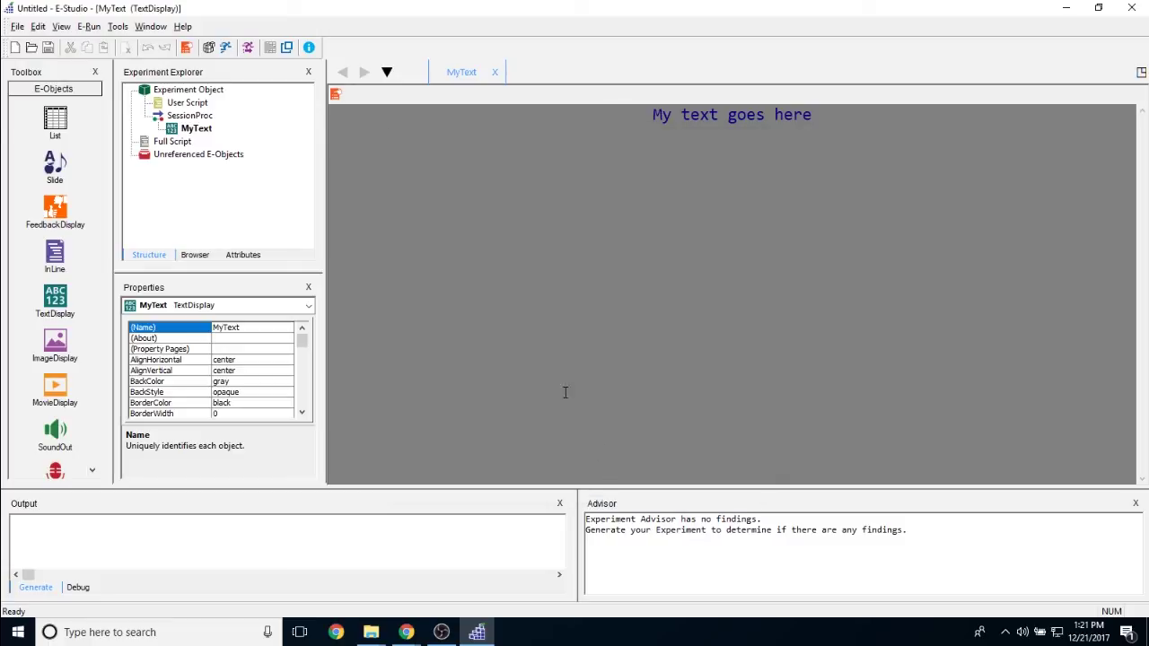